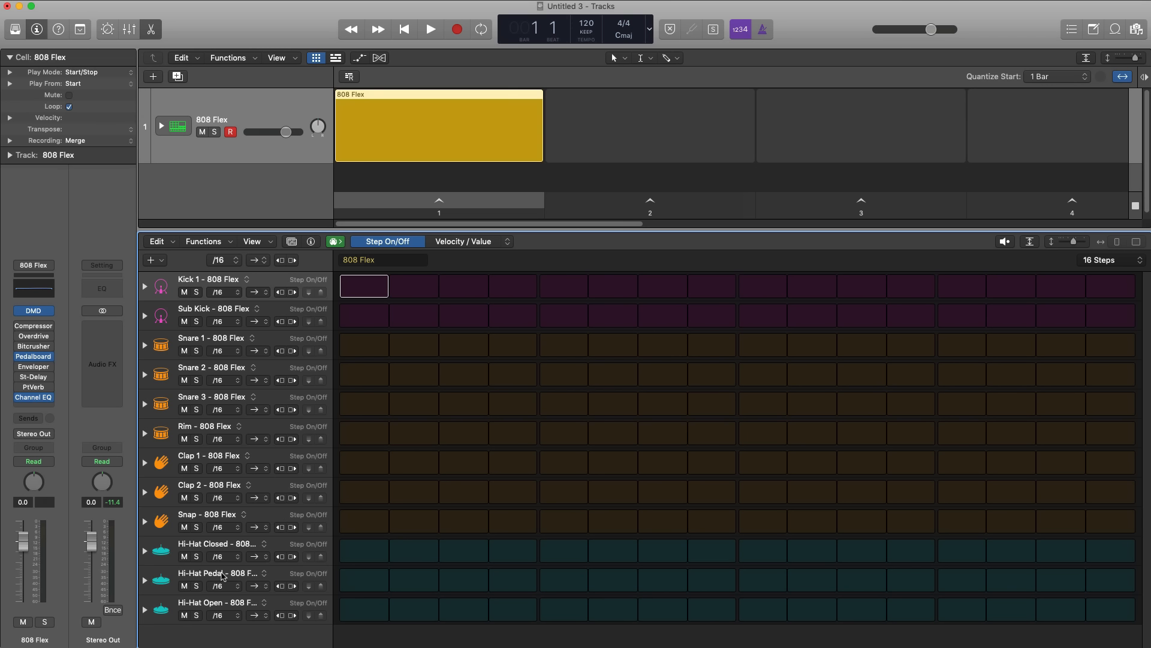
# Step: Program Kick 1 hits on steps 1 and 11 and Snare 1 hits on steps 5 and 13
pyautogui.click(364, 288)
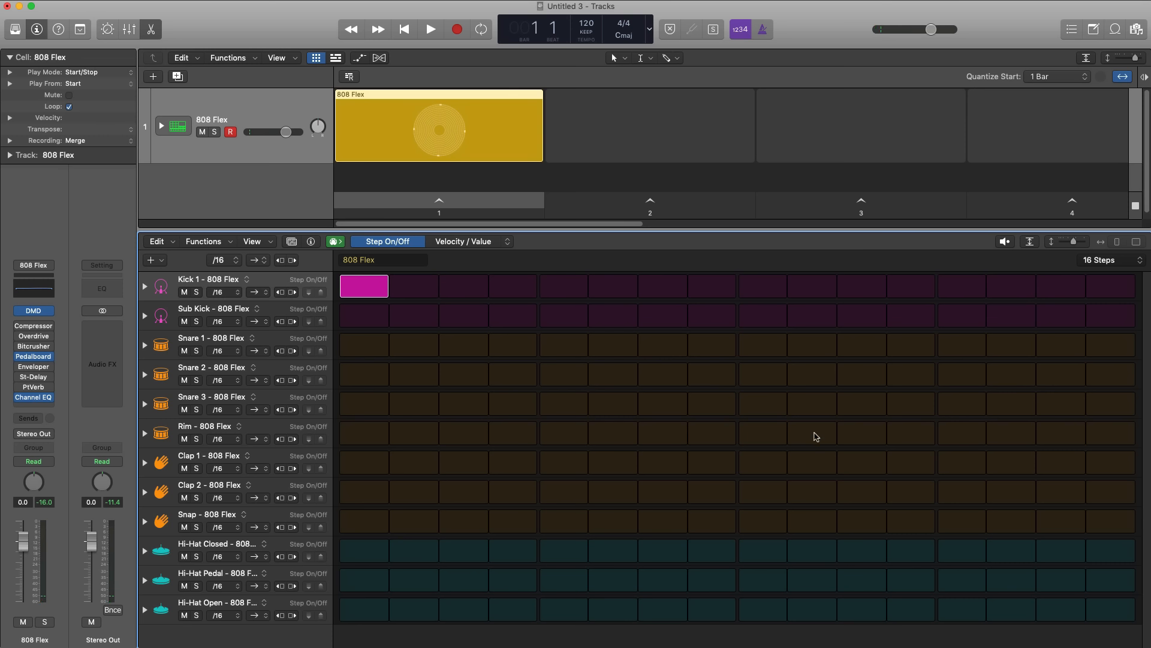
pyautogui.click(565, 346)
pyautogui.click(956, 345)
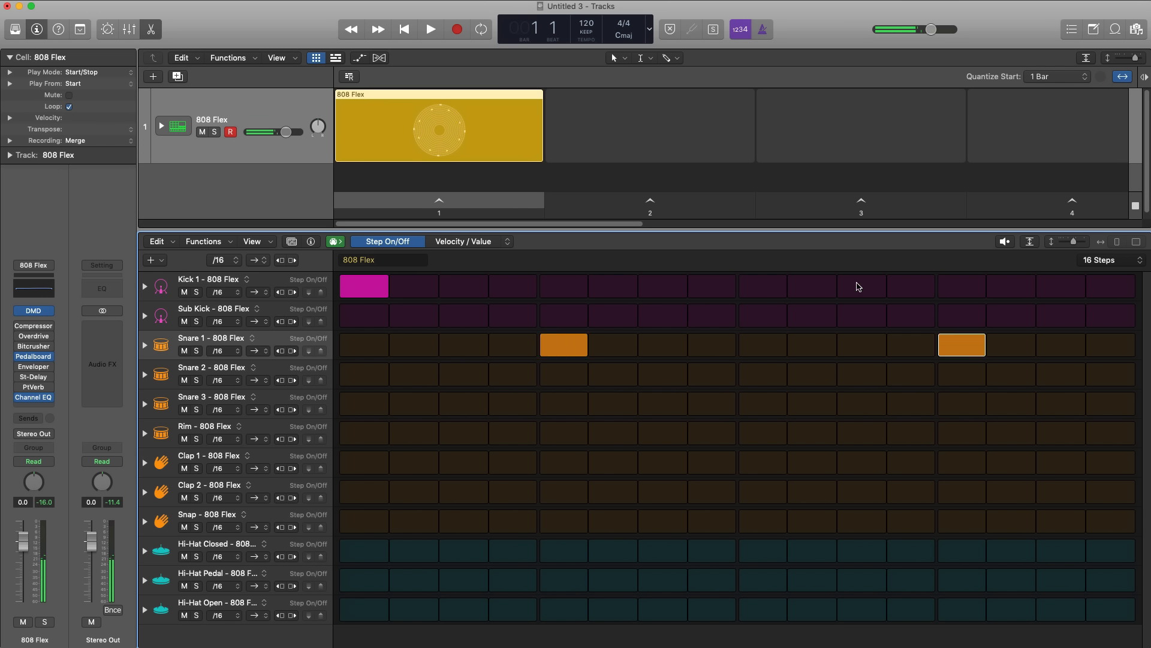
pyautogui.click(859, 287)
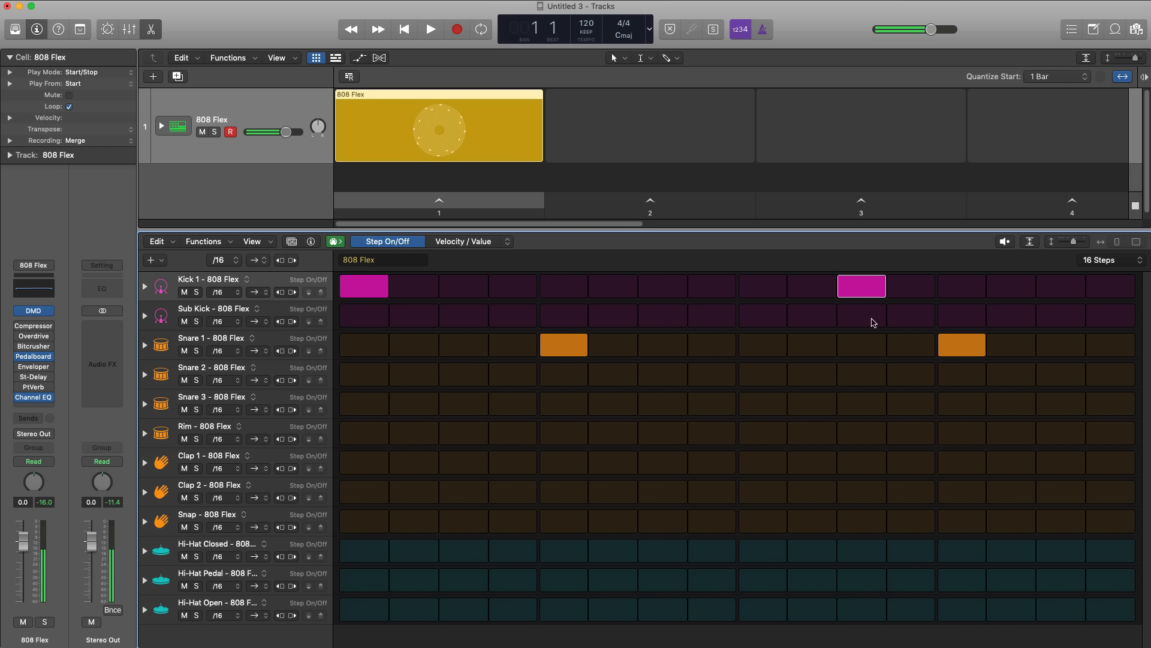
# Step: Add Clap 1 hits on steps 5 and 13, and preview the pattern
pyautogui.click(562, 462)
pyautogui.click(962, 463)
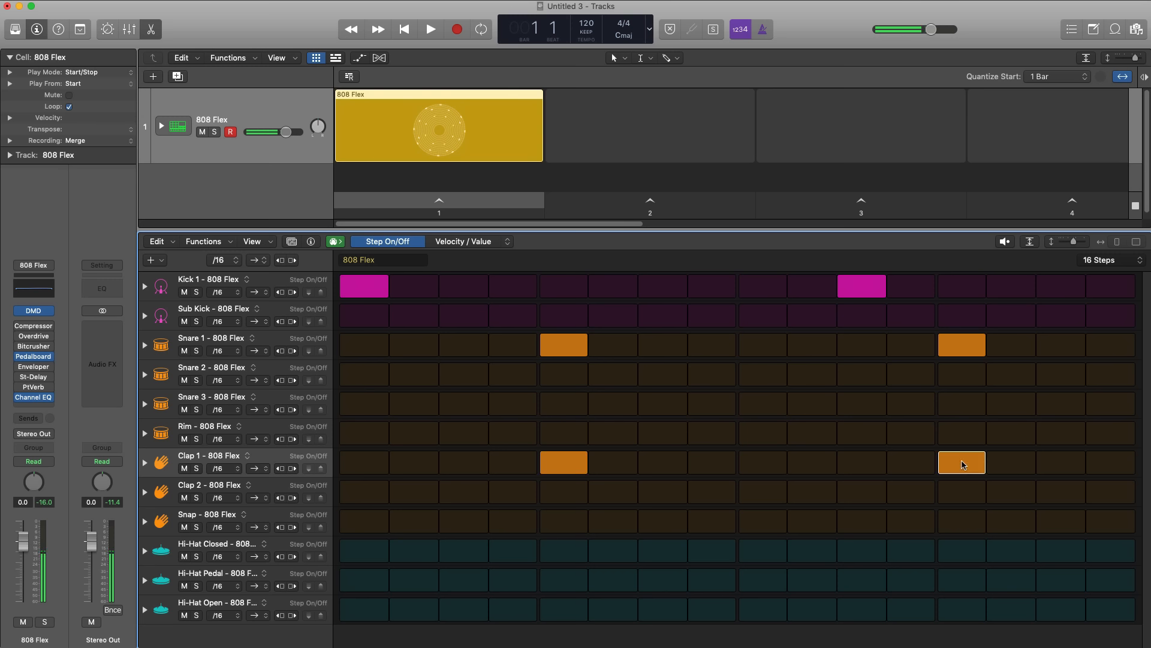
pyautogui.click(1005, 241)
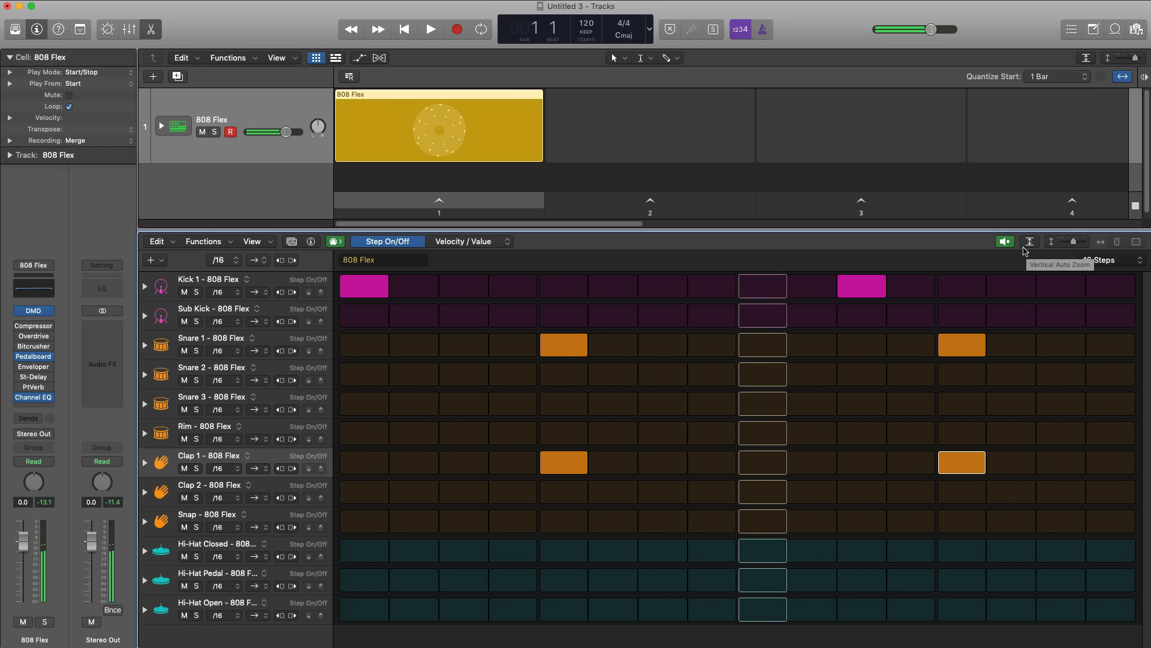
pyautogui.click(1004, 242)
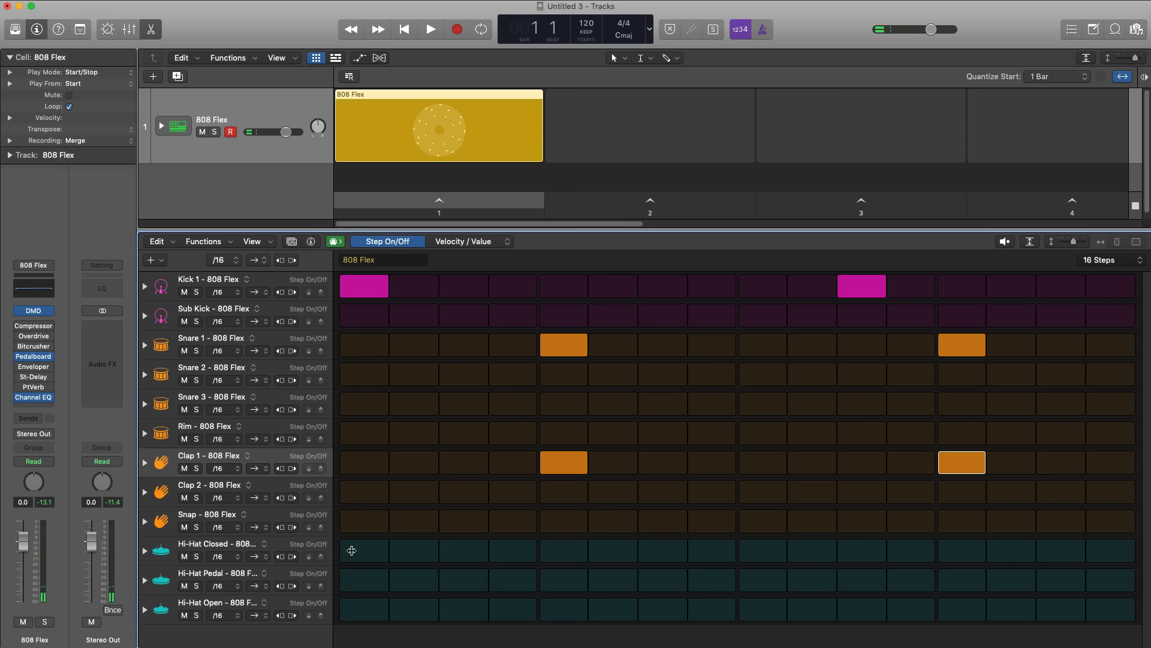
# Step: Fill all 16 steps of the Hi-Hat Closed row and start previewing the pattern
pyautogui.moveTo(354, 550); pyautogui.dragTo(1104, 549)
pyautogui.moveTo(759, 586); pyautogui.dragTo(623, 581)
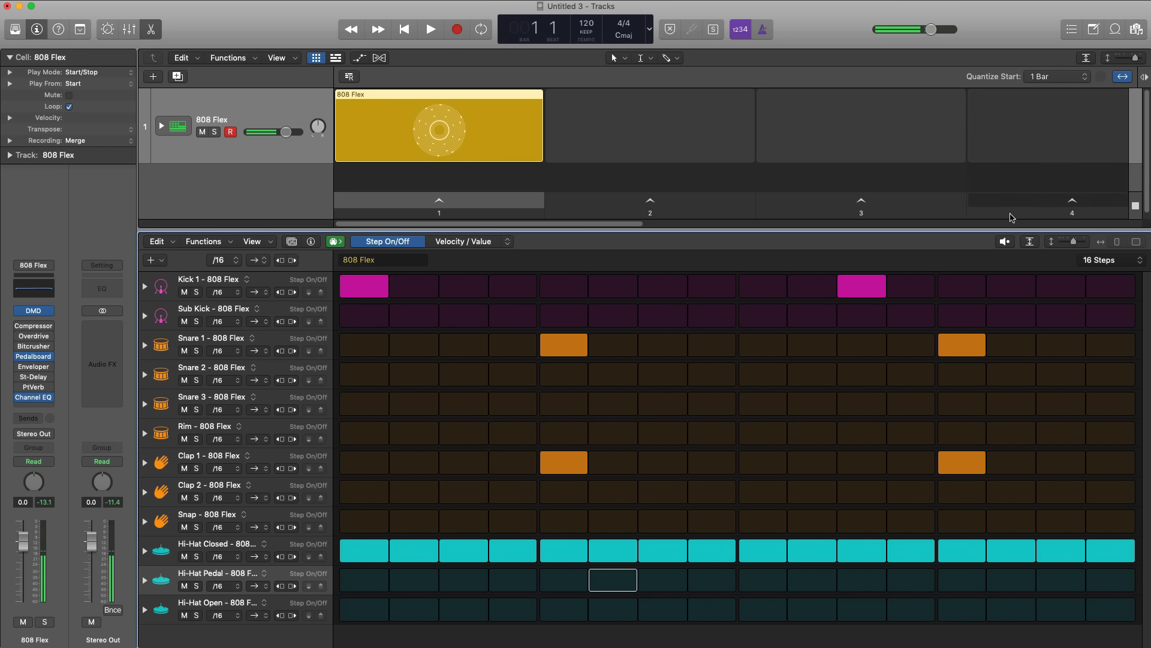
pyautogui.click(1002, 241)
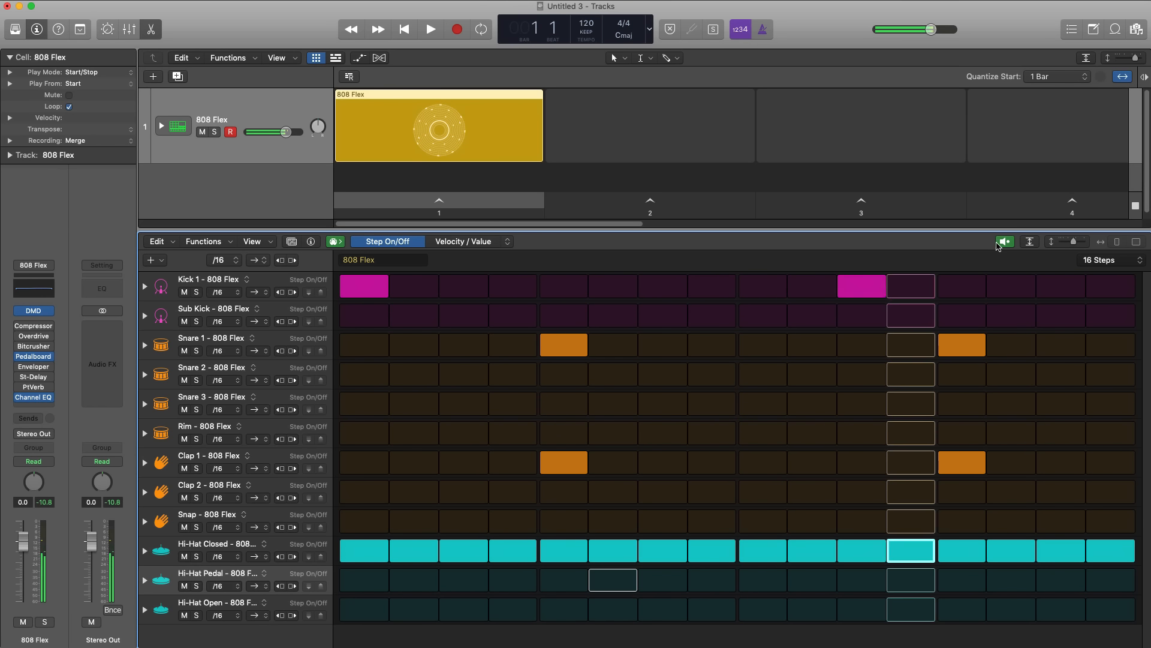
# Step: Add Hi-Hat Open hits on steps 3 and 15, and stop the pattern preview
pyautogui.click(464, 608)
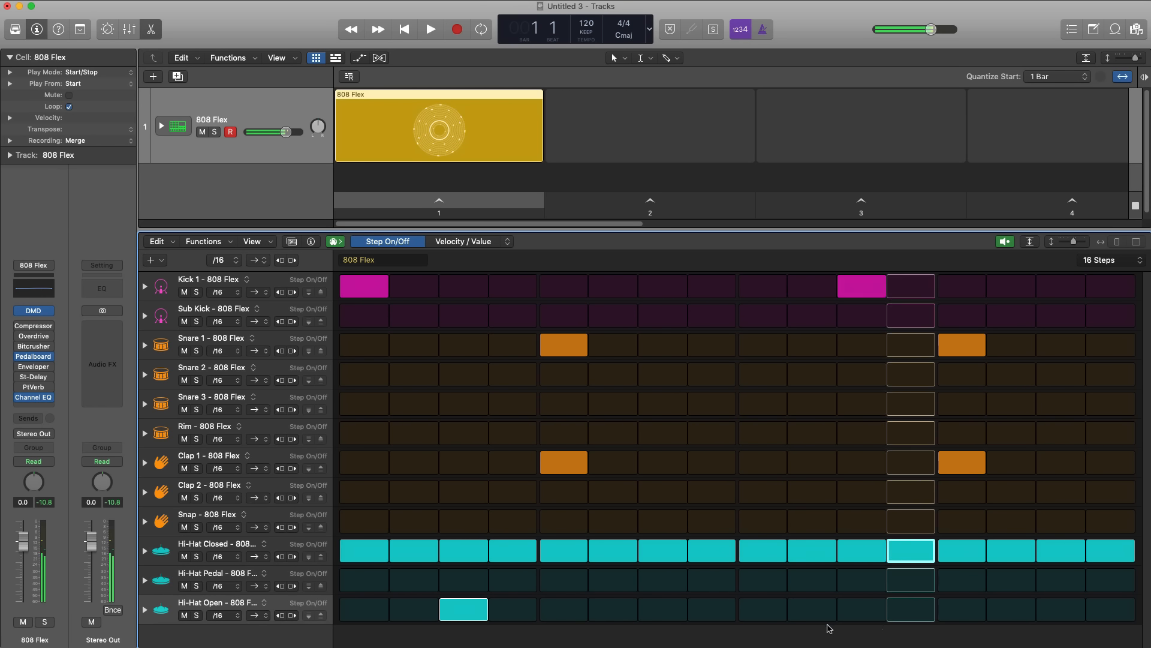
pyautogui.click(1047, 610)
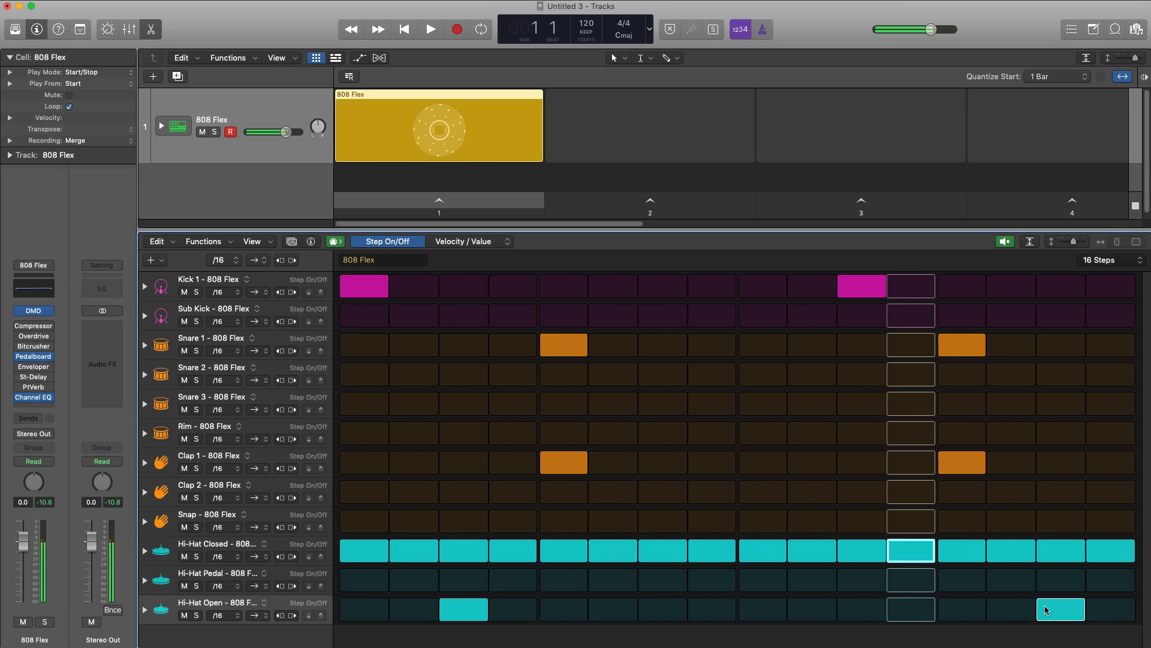
pyautogui.click(998, 242)
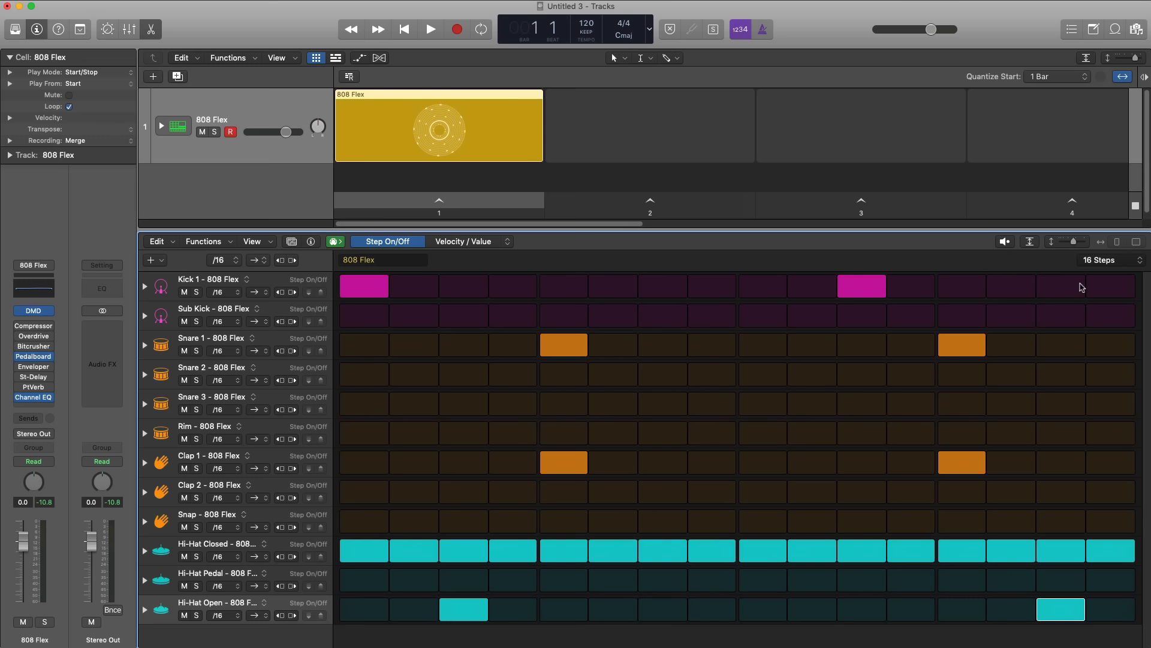
# Step: Extend the pattern to 32 steps and add a Kick 1 hit on step 23 while previewing the pattern
pyautogui.click(1103, 260)
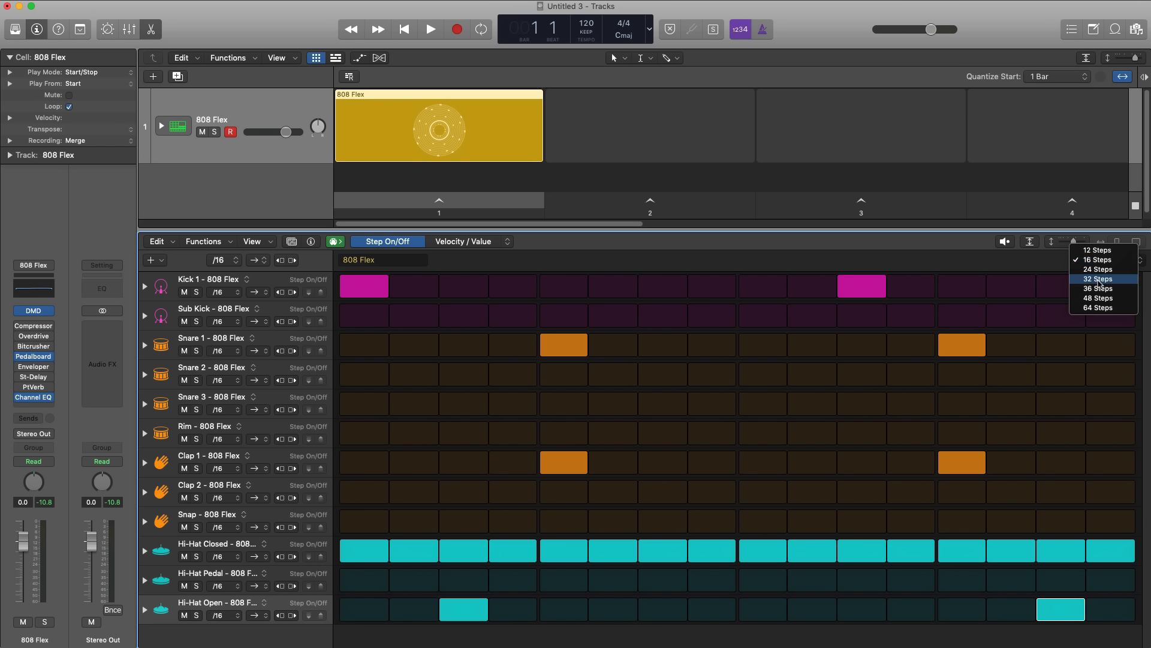
pyautogui.click(1101, 284)
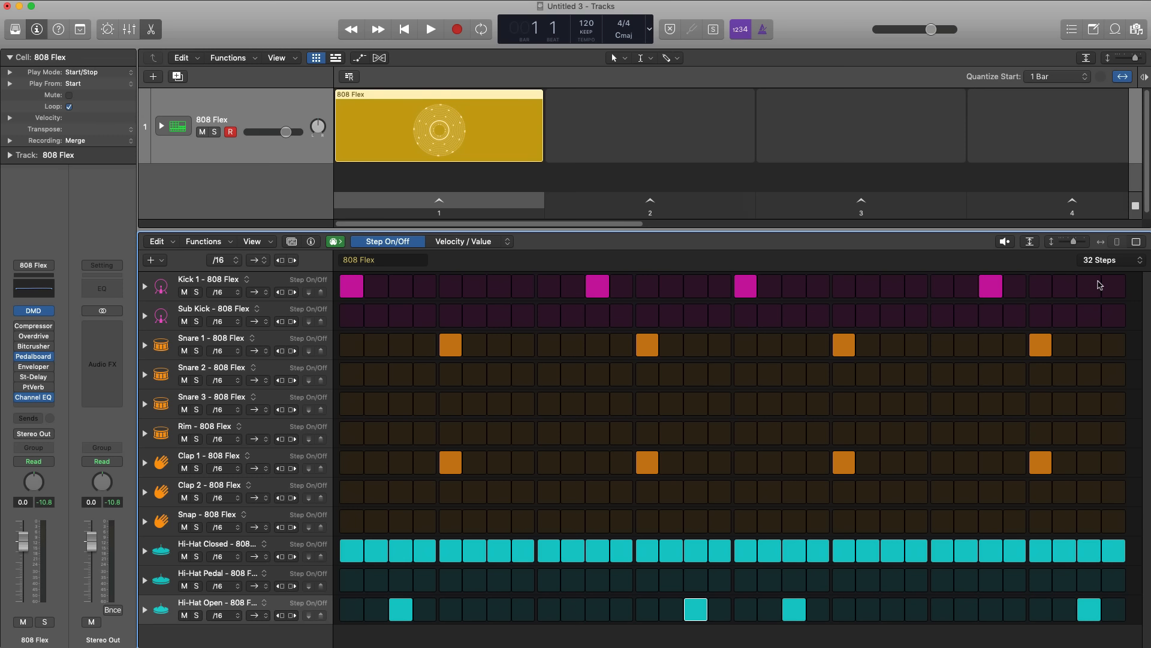
pyautogui.click(1004, 241)
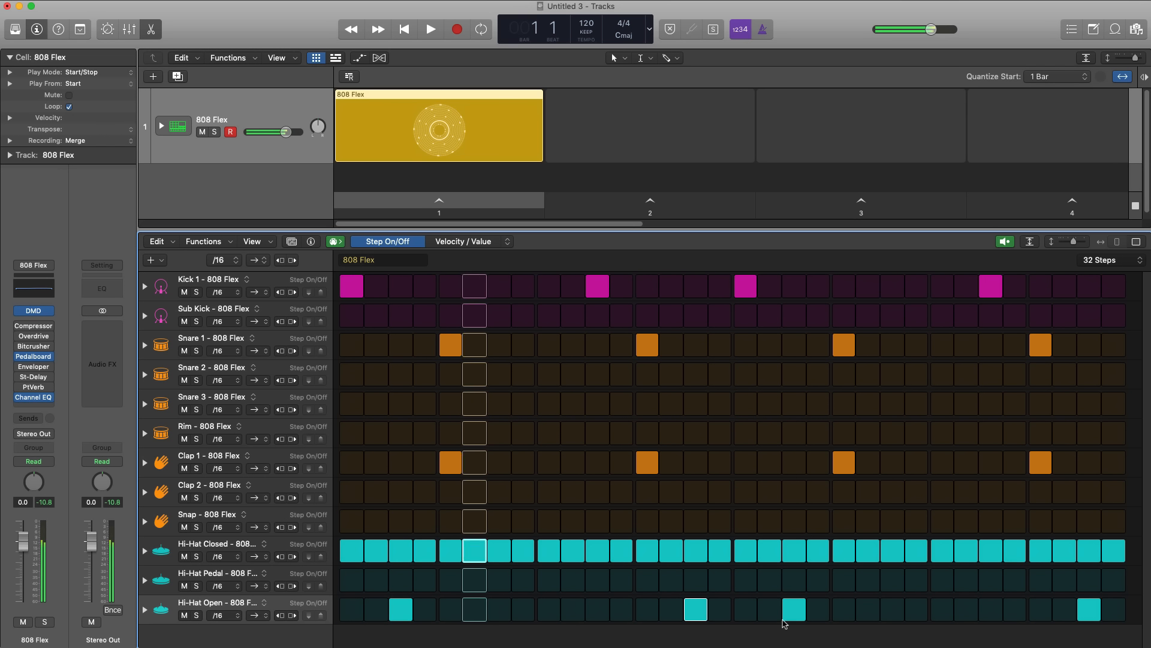
pyautogui.click(887, 289)
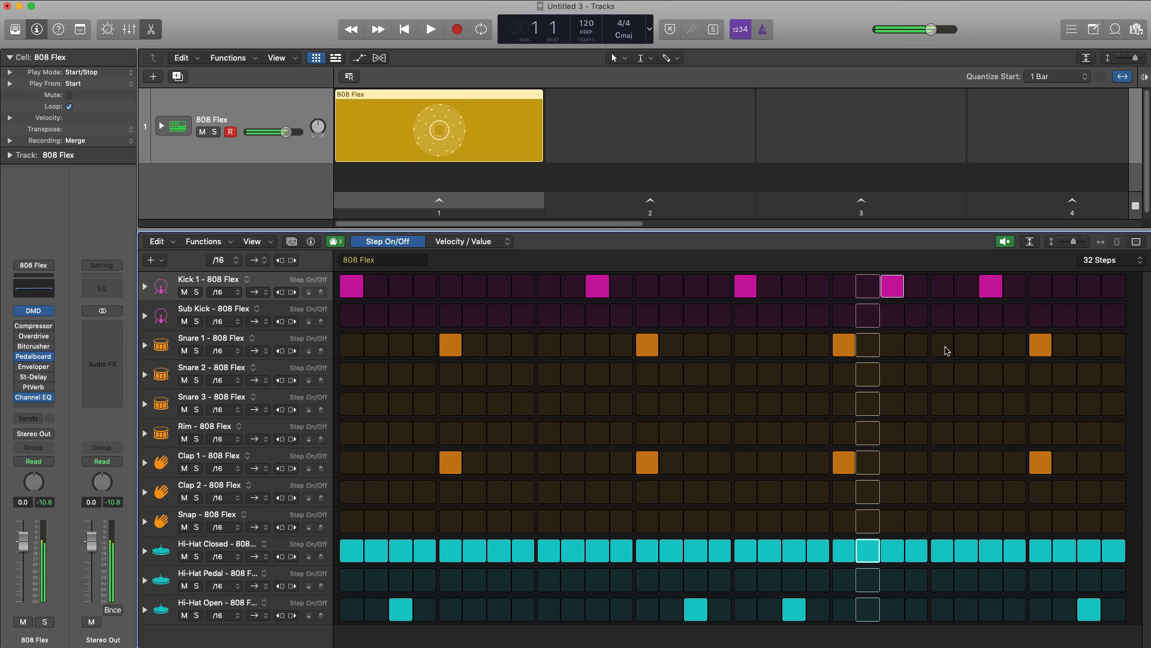
pyautogui.click(1000, 244)
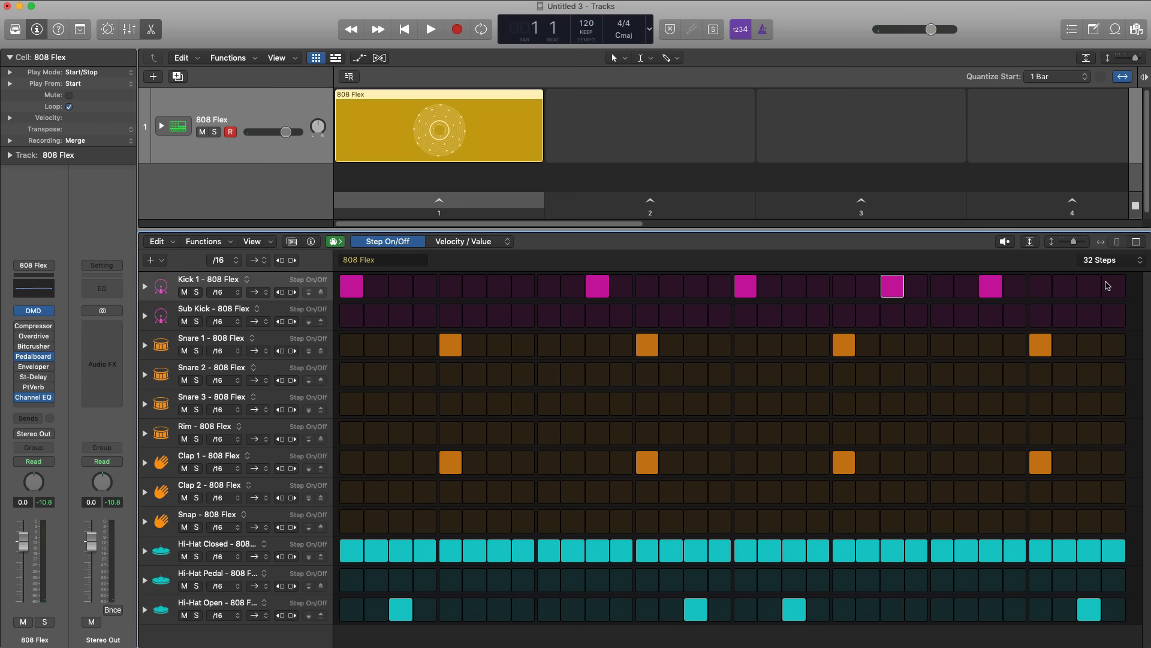
# Step: Try a 64-step pattern length, view its second page, and return the length to 32 steps
pyautogui.click(1089, 262)
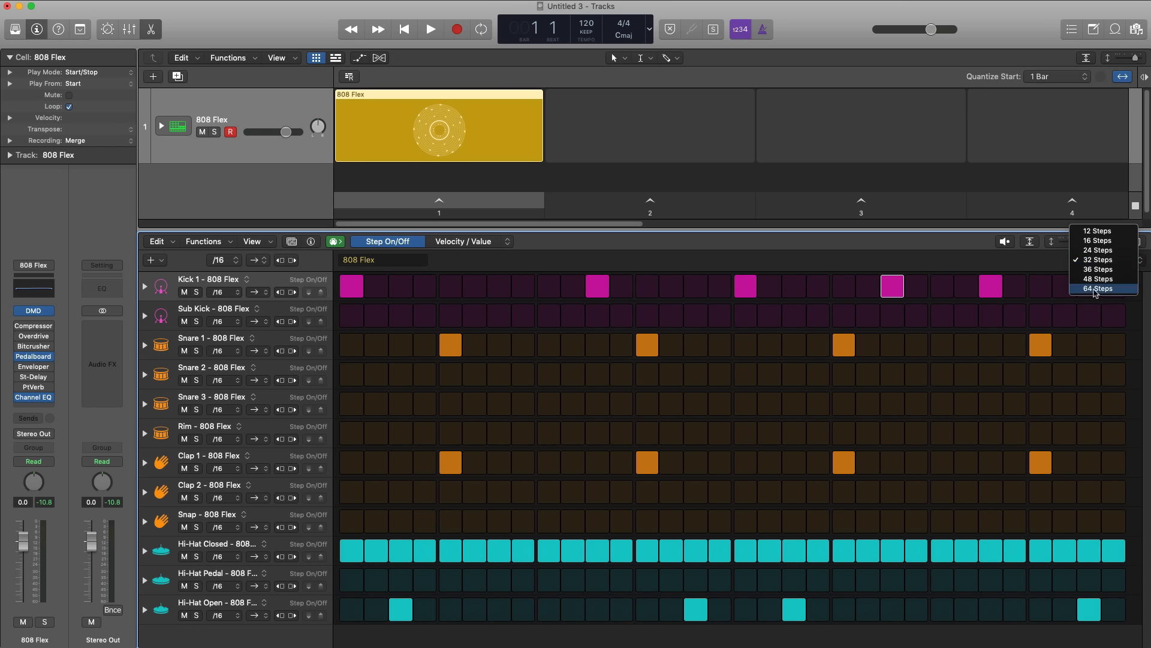
pyautogui.click(1093, 290)
pyautogui.click(794, 267)
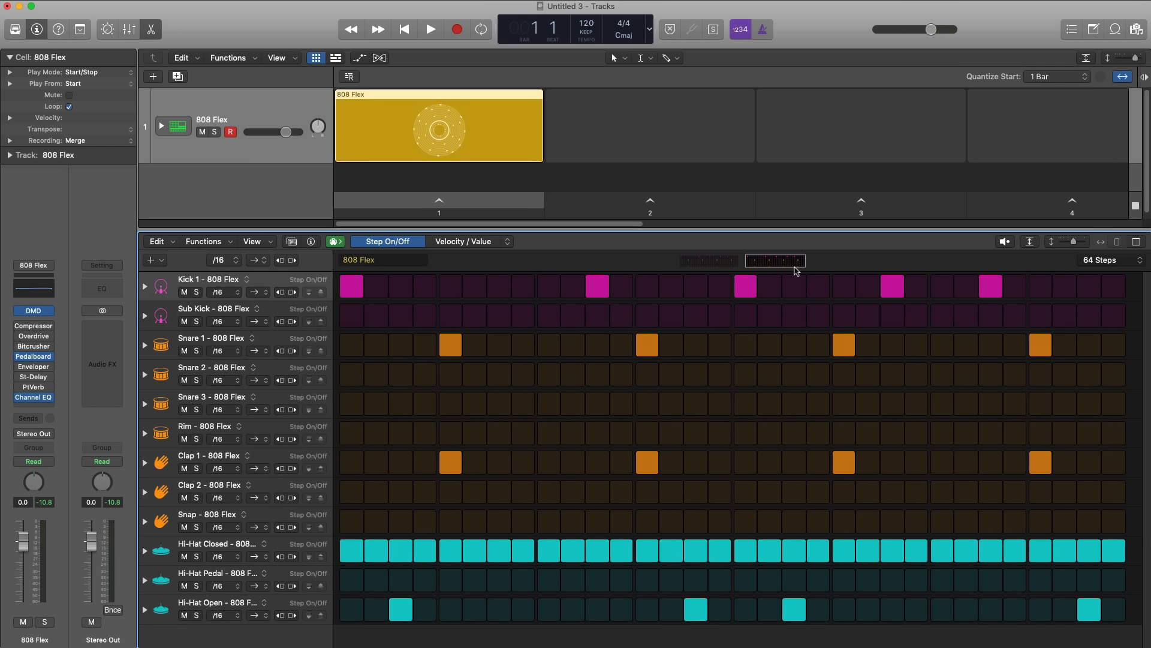
pyautogui.click(690, 259)
pyautogui.click(1109, 260)
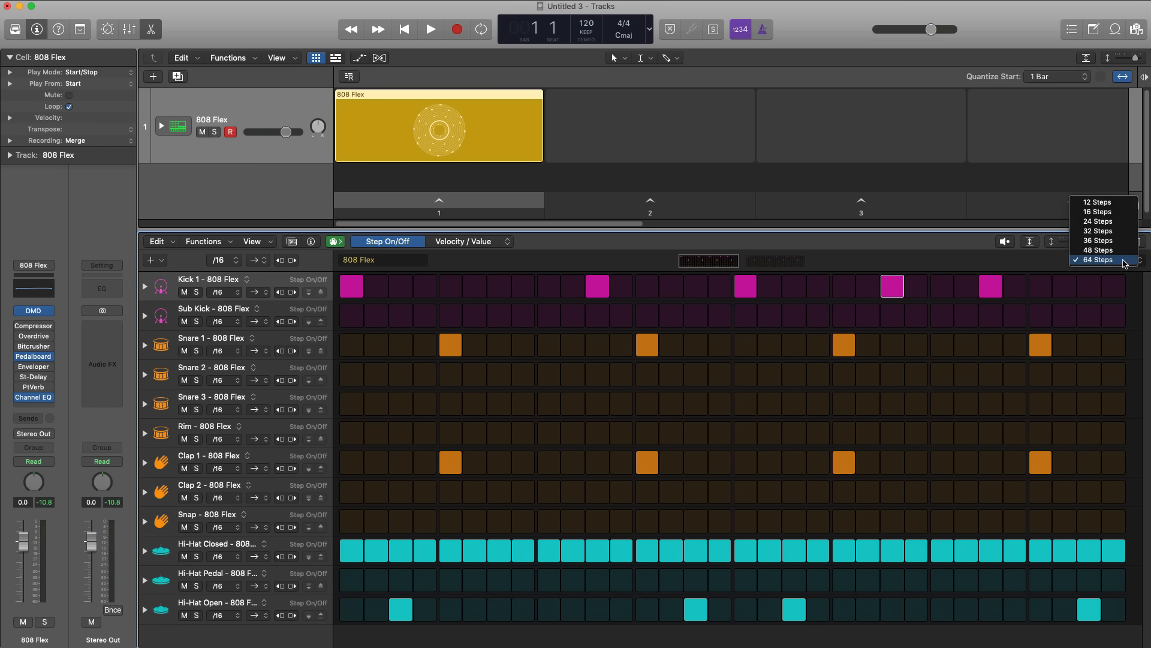
pyautogui.click(1114, 232)
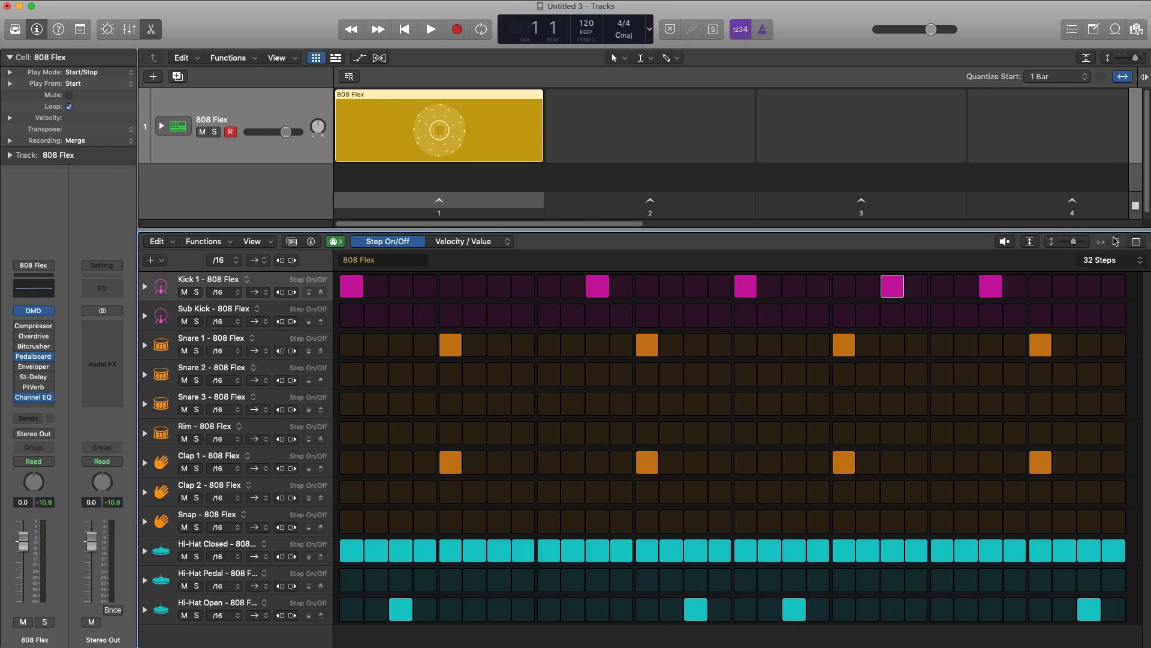
# Step: Switch off Hi-Hat Closed steps 3, 6, 10, 15, 19, 23, 26 and 30, and preview the thinned pattern
pyautogui.click(576, 555)
pyautogui.click(695, 553)
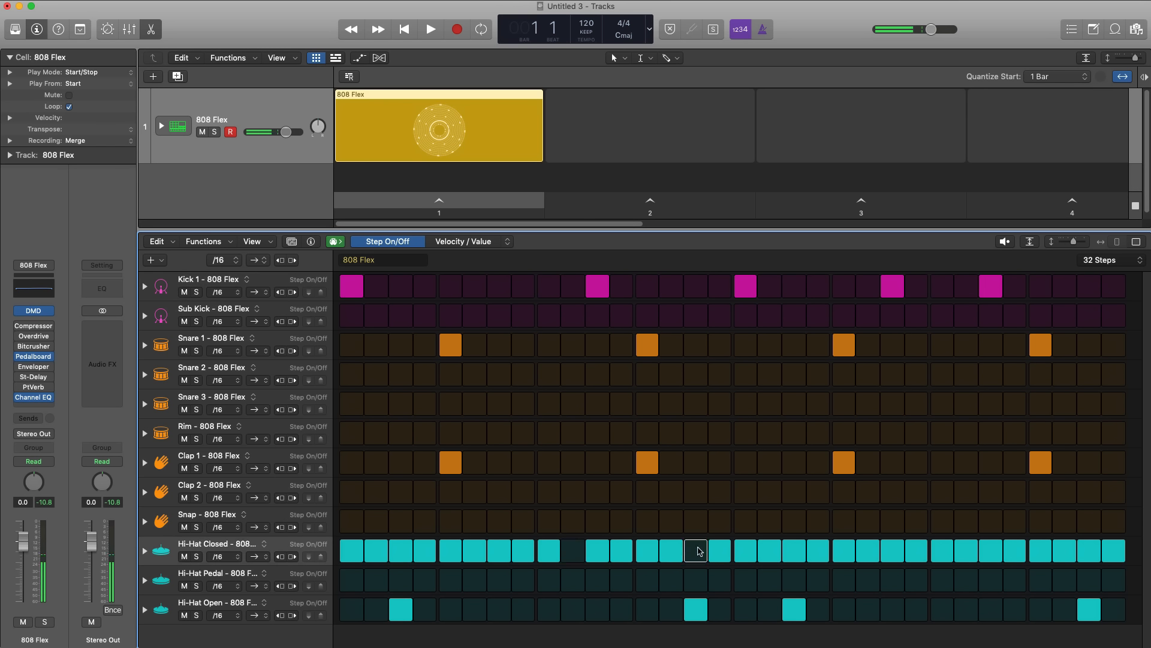
pyautogui.click(794, 553)
pyautogui.click(893, 552)
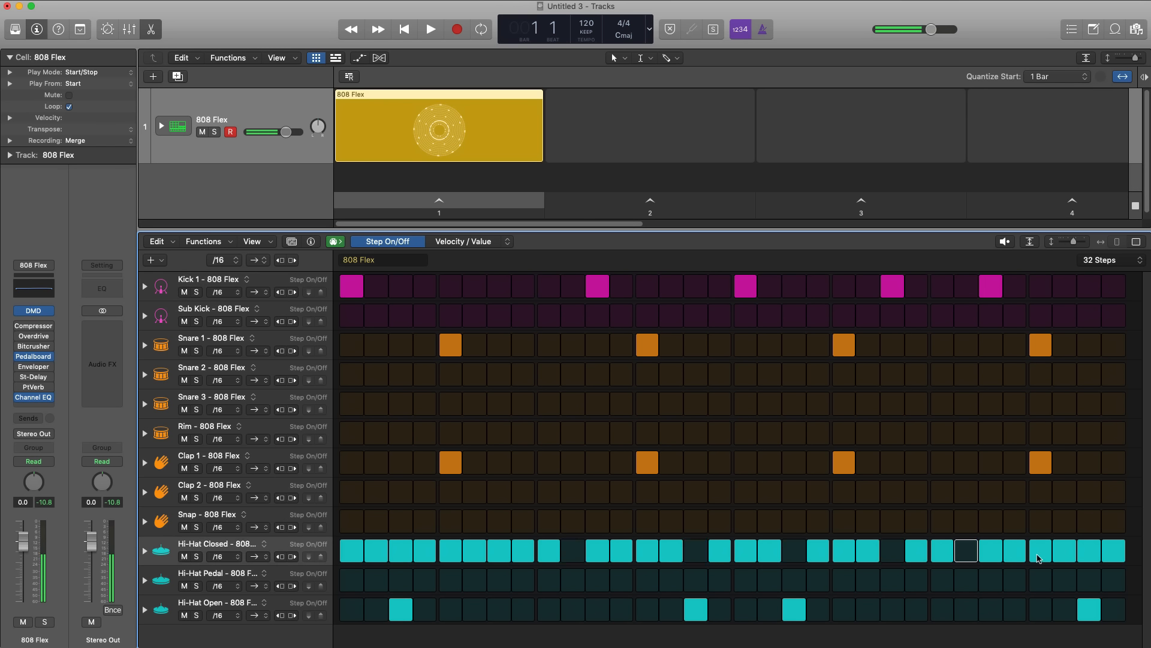
pyautogui.click(966, 552)
pyautogui.click(1064, 552)
pyautogui.click(400, 551)
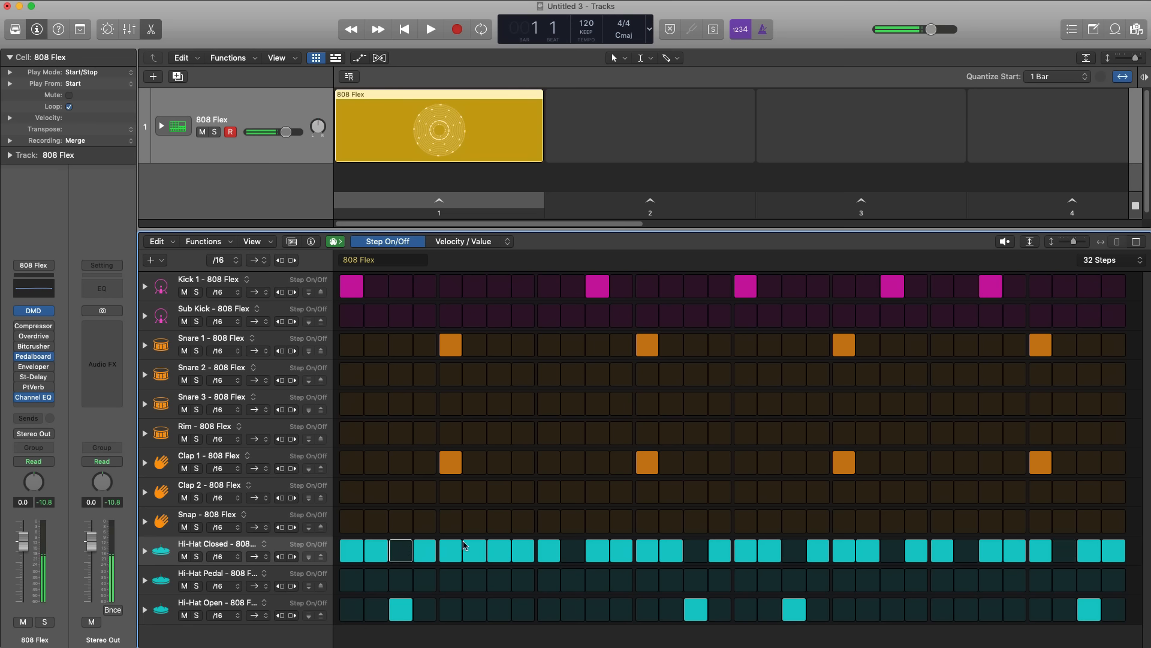
pyautogui.click(473, 551)
pyautogui.click(1003, 241)
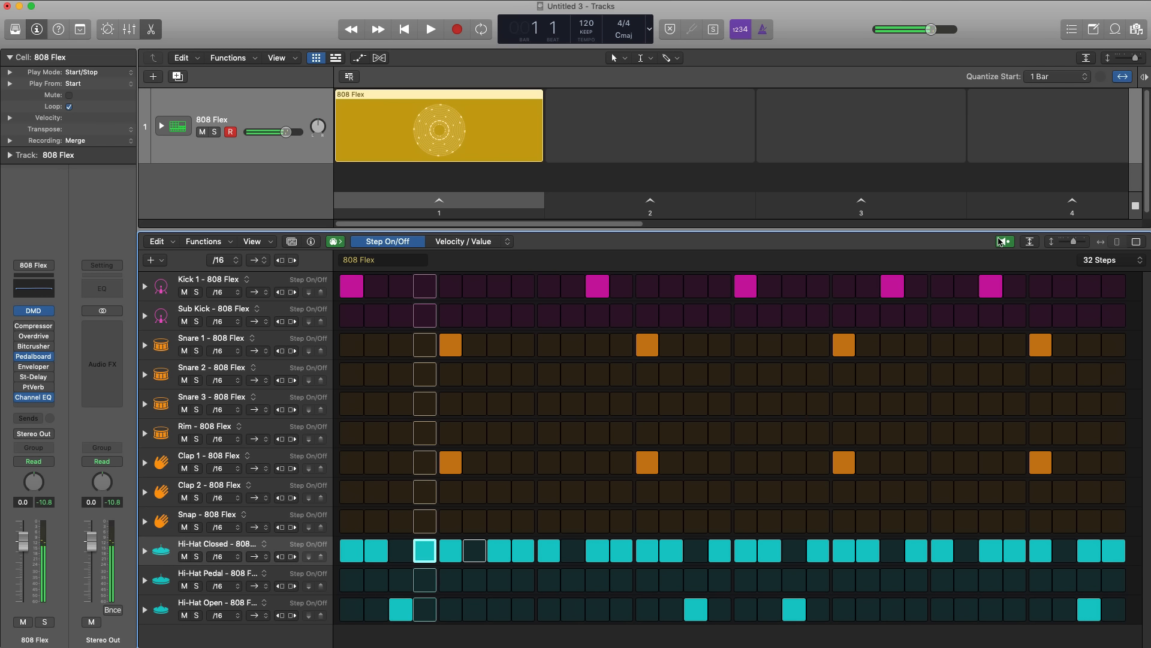
pyautogui.click(1001, 241)
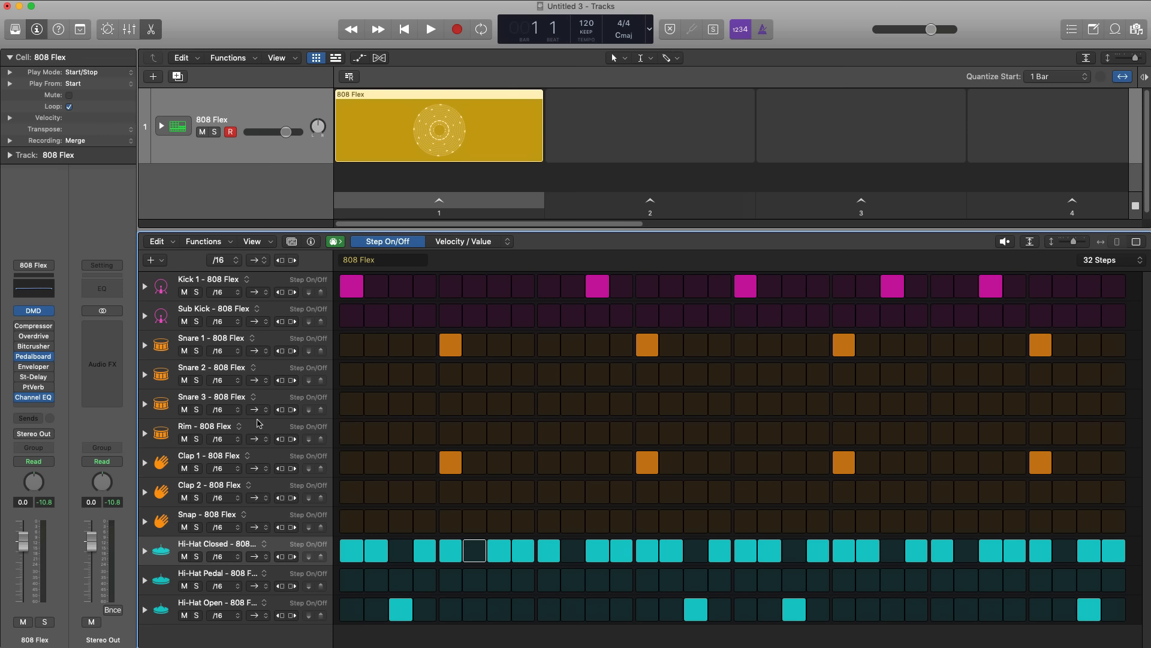
# Step: Check the Kick 1 row's playback direction options without changing them, and preview the pattern
pyautogui.click(259, 293)
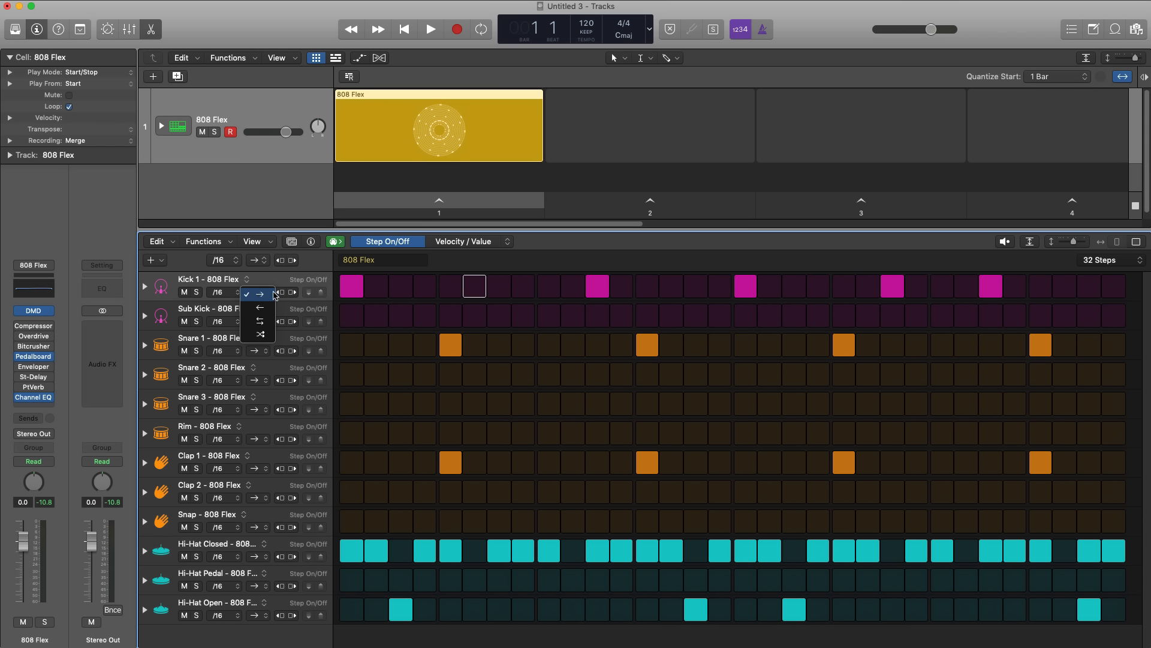
pyautogui.click(481, 290)
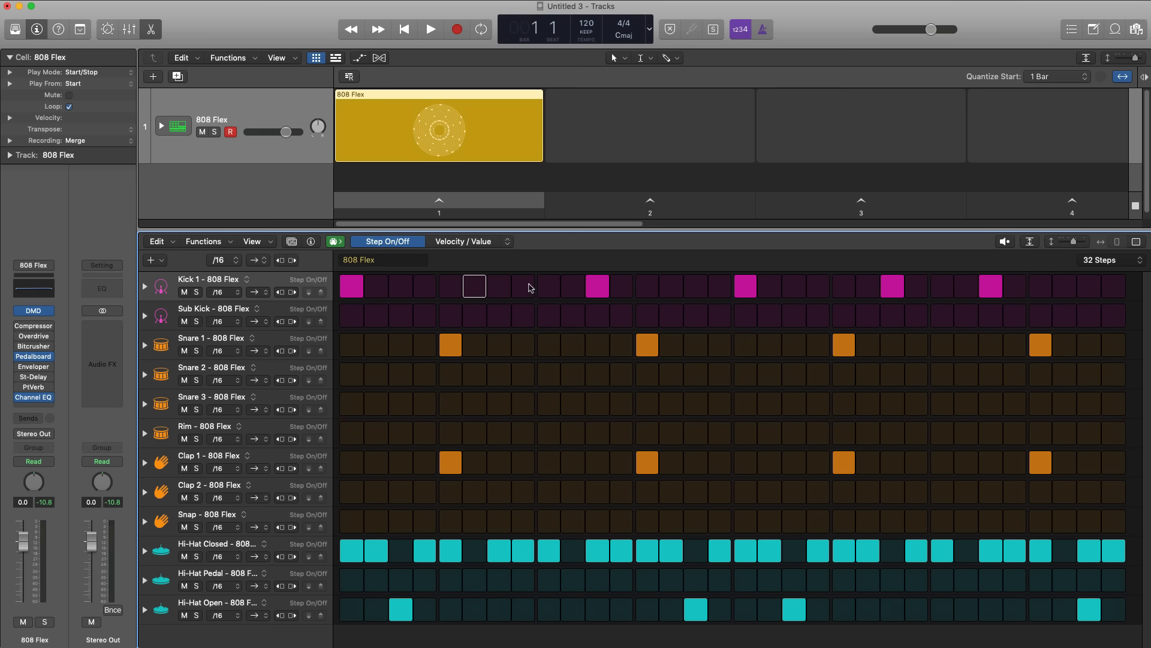
pyautogui.press('space')
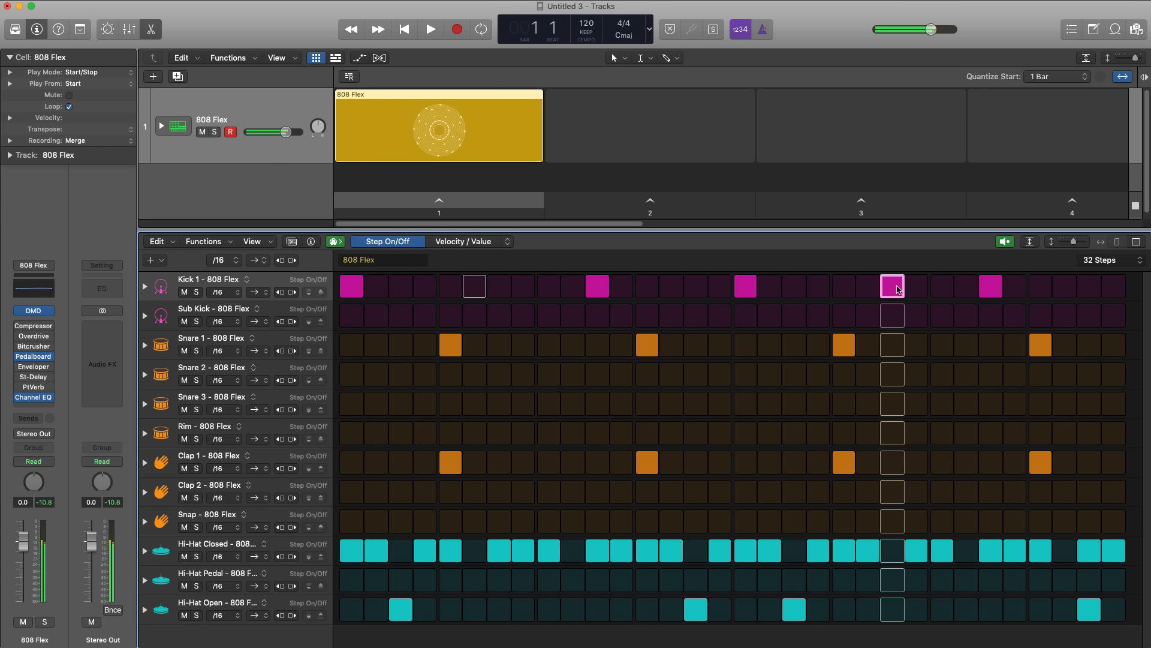
pyautogui.press('space')
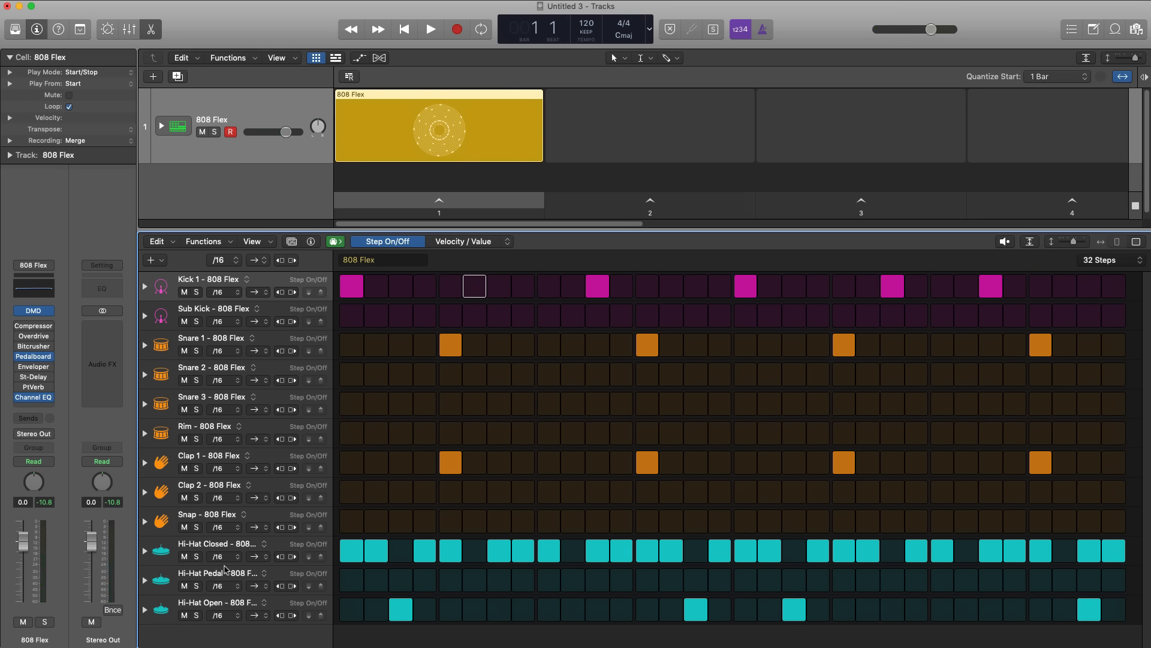
# Step: Try the backward playback direction on the Hi-Hat Closed row and preview the pattern
pyautogui.click(259, 557)
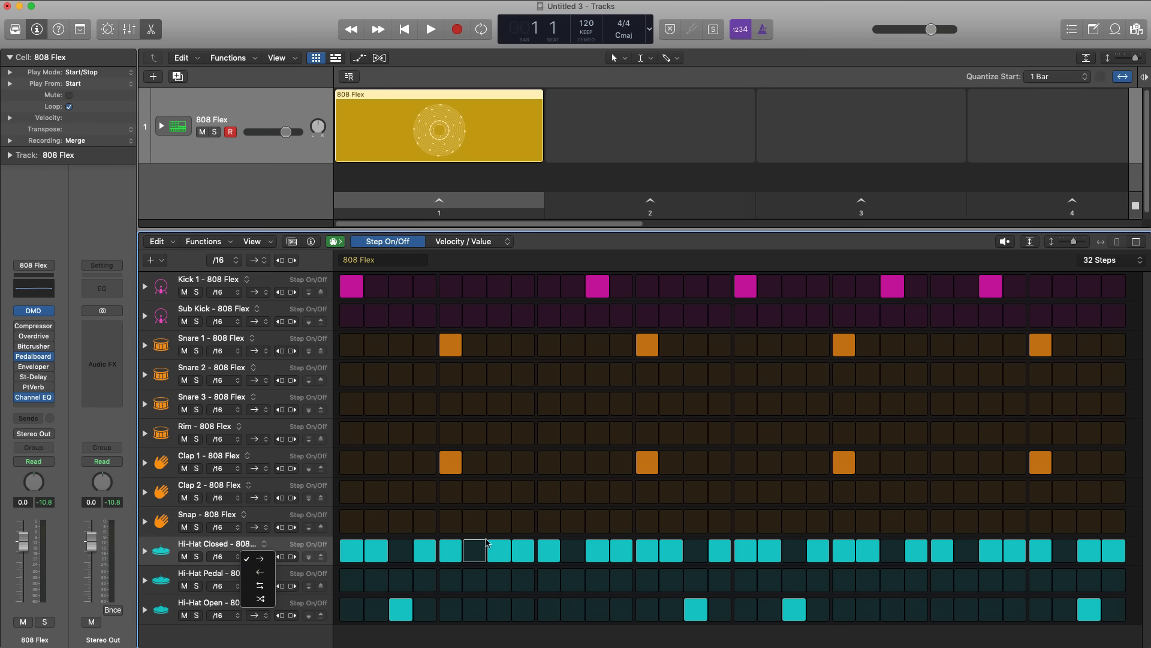
pyautogui.click(256, 574)
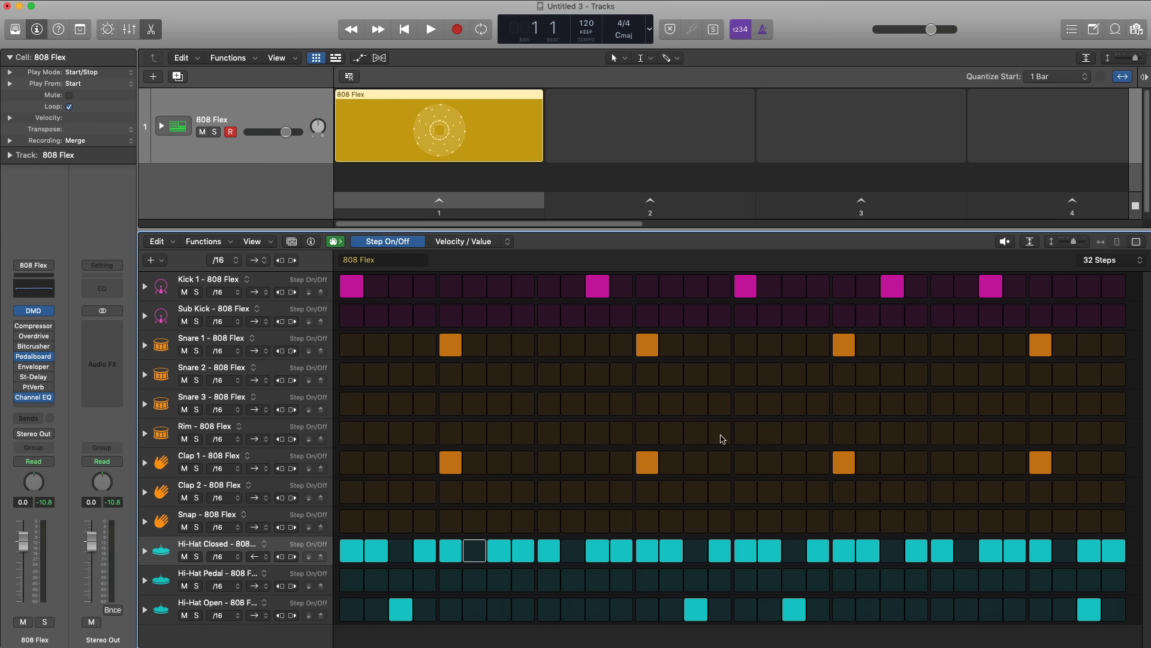
pyautogui.click(1004, 241)
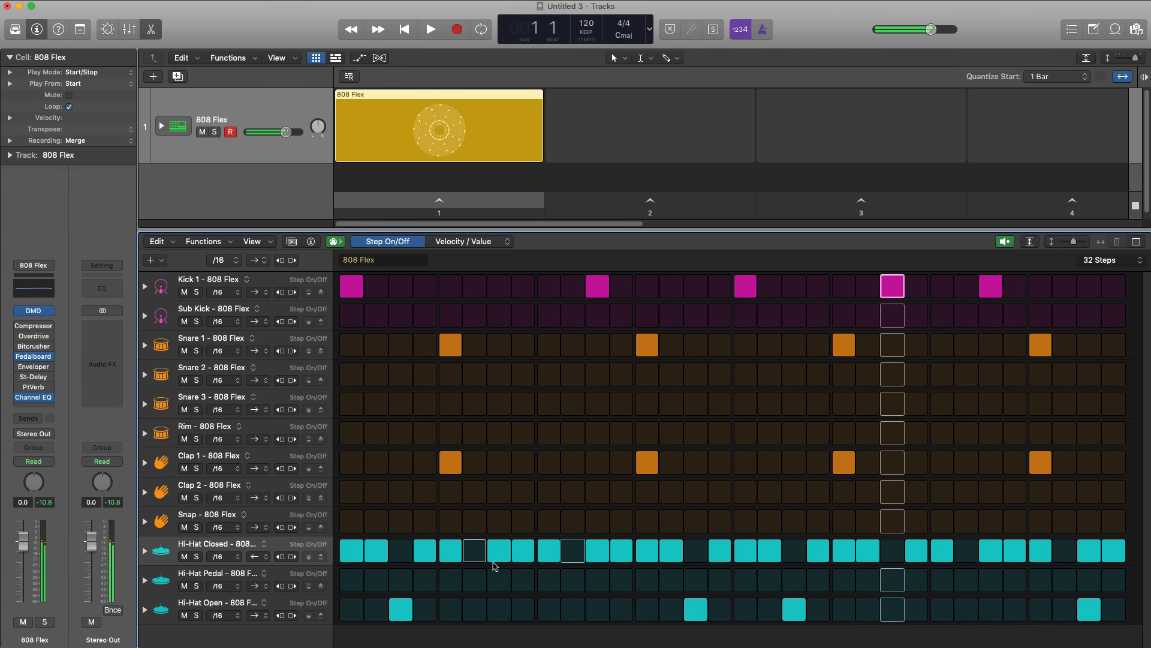
pyautogui.press('space')
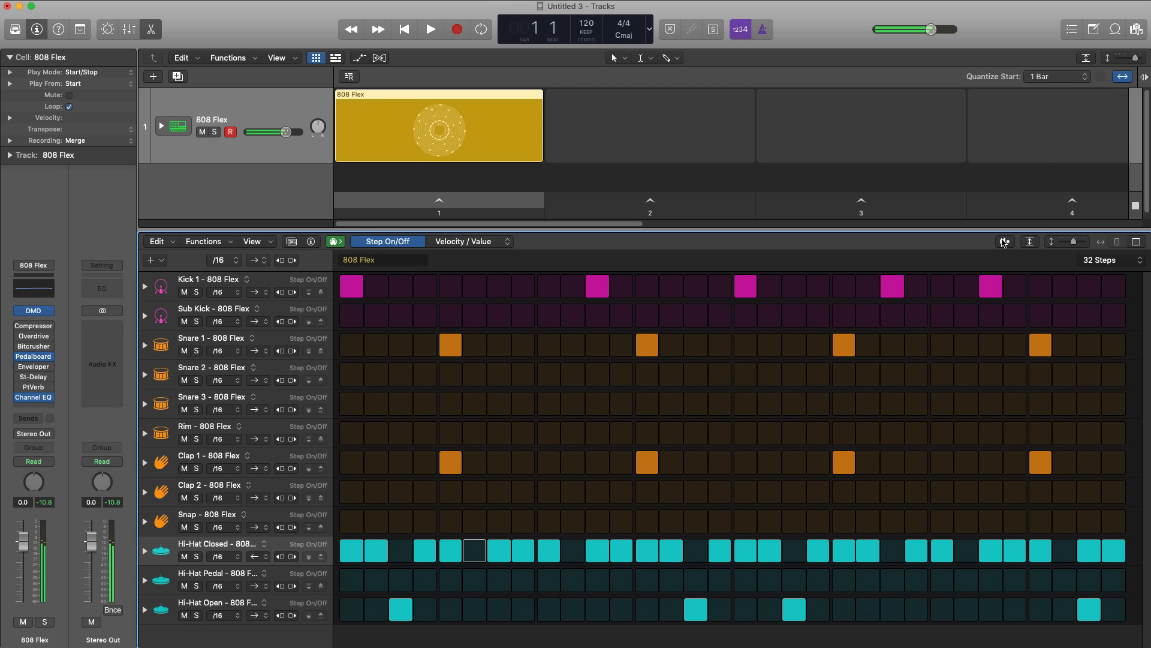
# Step: Set the Hi-Hat Closed row's playback direction to back-and-forth and start previewing the pattern
pyautogui.click(264, 559)
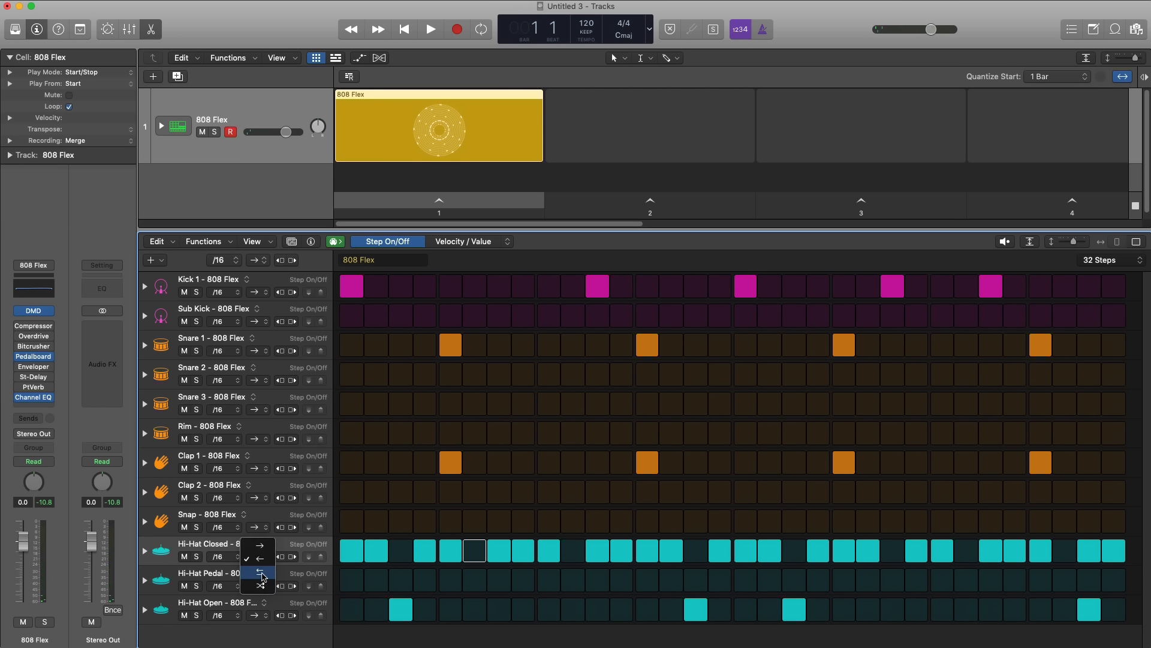
pyautogui.click(262, 575)
pyautogui.click(1004, 241)
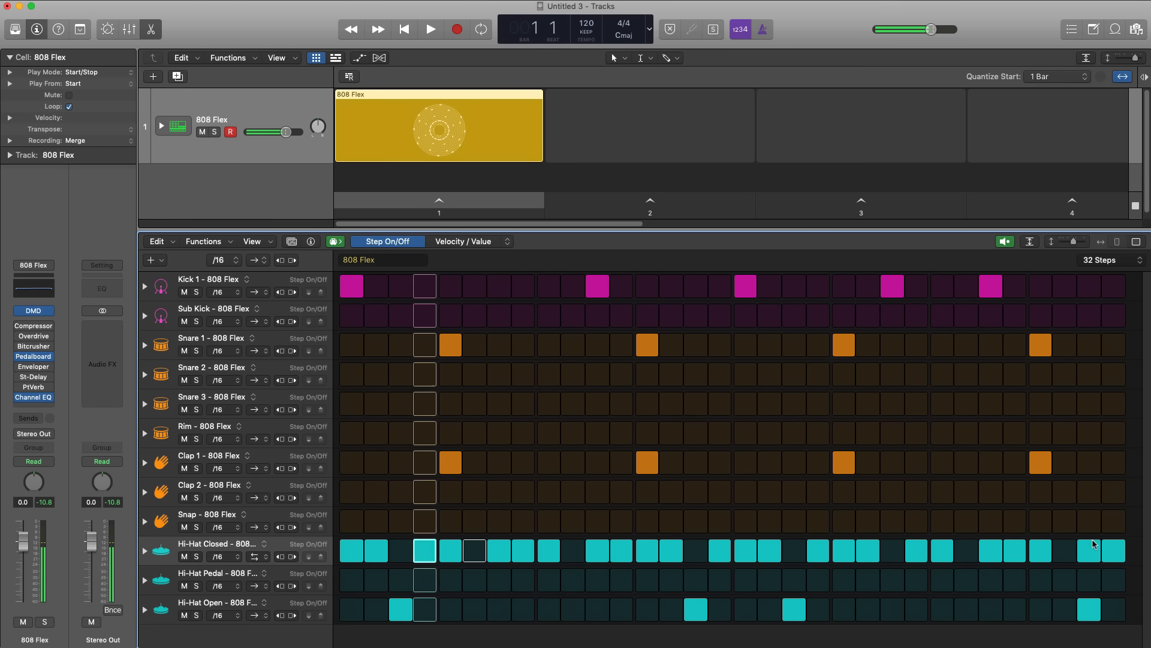
# Step: Set the Hi-Hat Closed row's playback direction to random and preview the pattern
pyautogui.click(1005, 241)
pyautogui.click(258, 557)
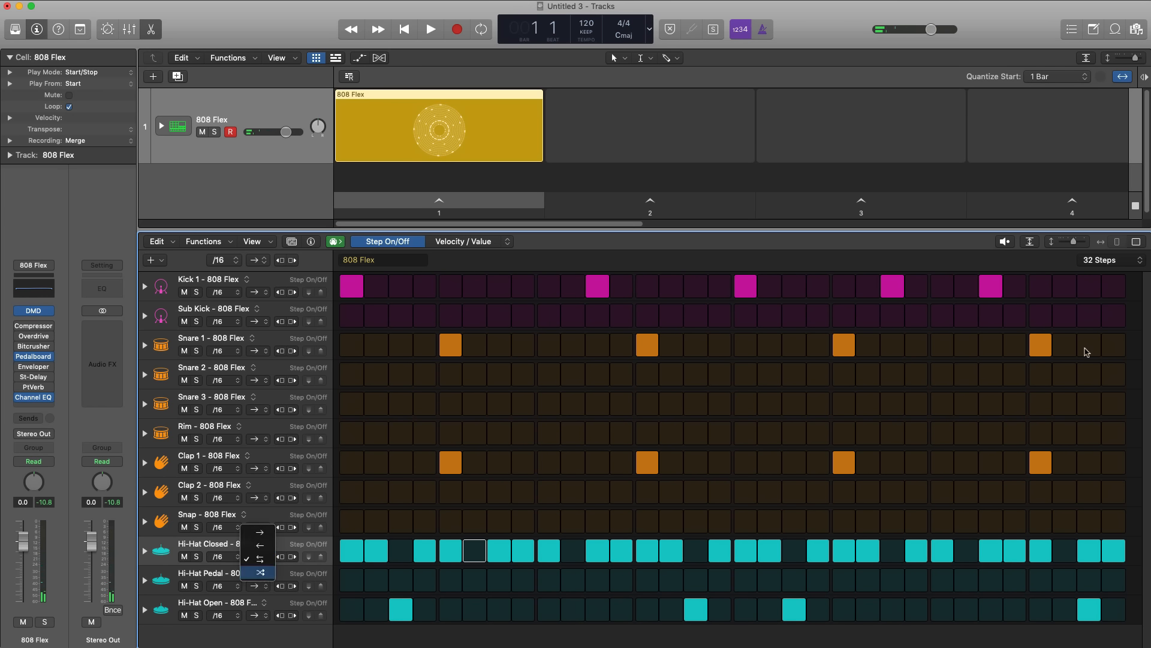
pyautogui.press('Return')
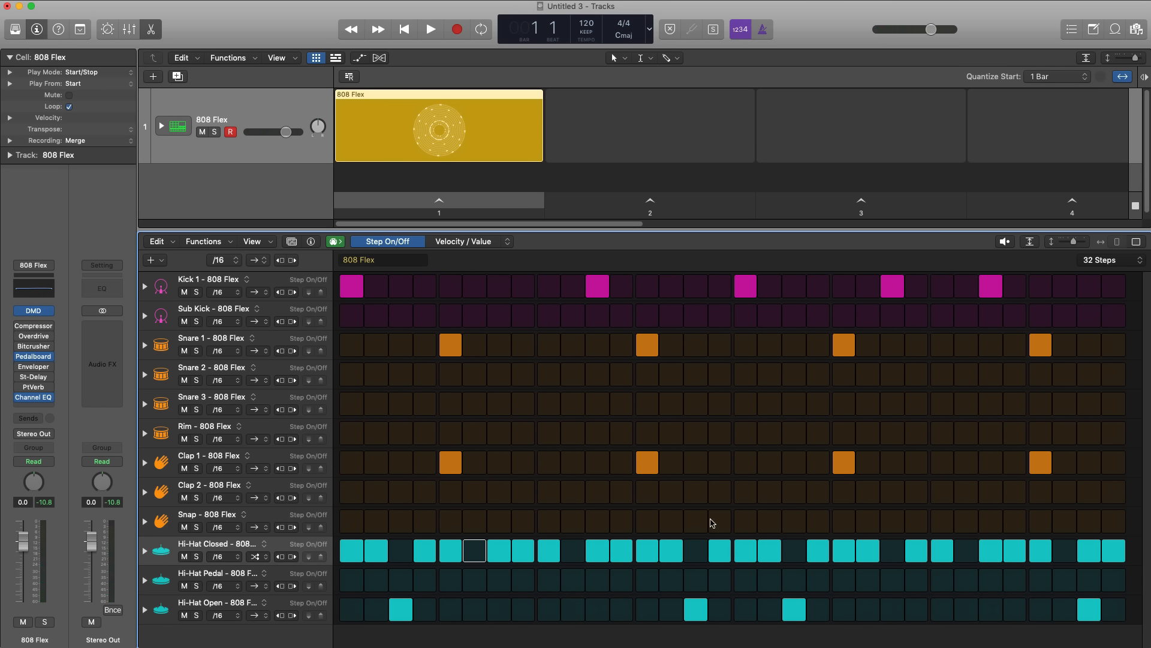
pyautogui.click(1004, 242)
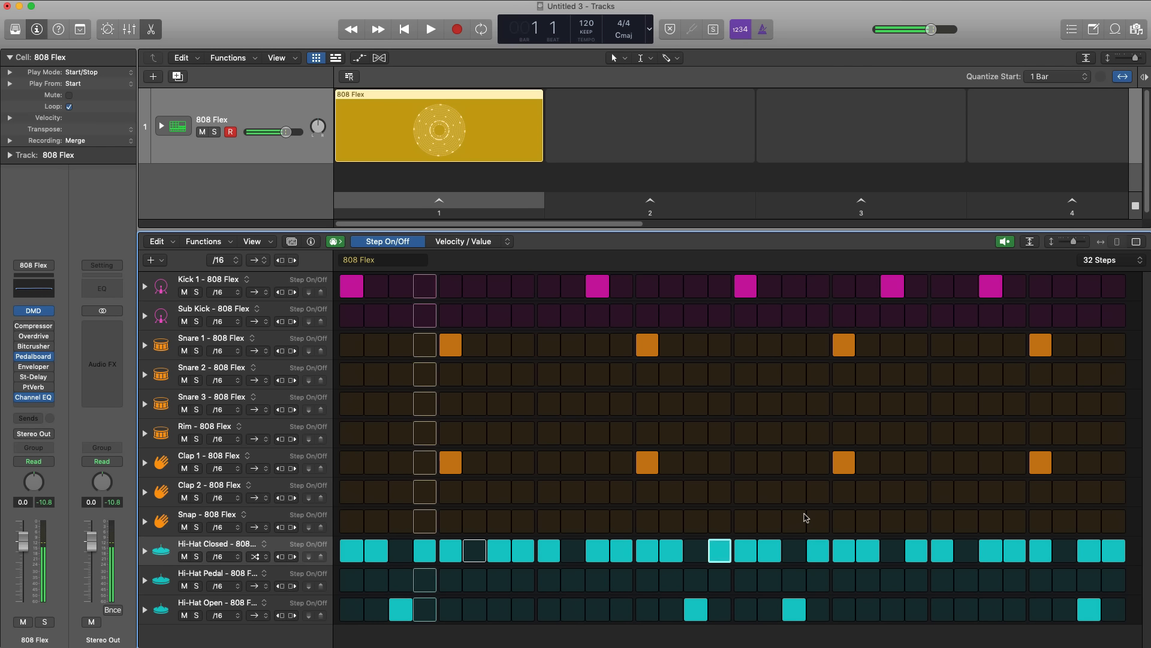
pyautogui.click(1004, 243)
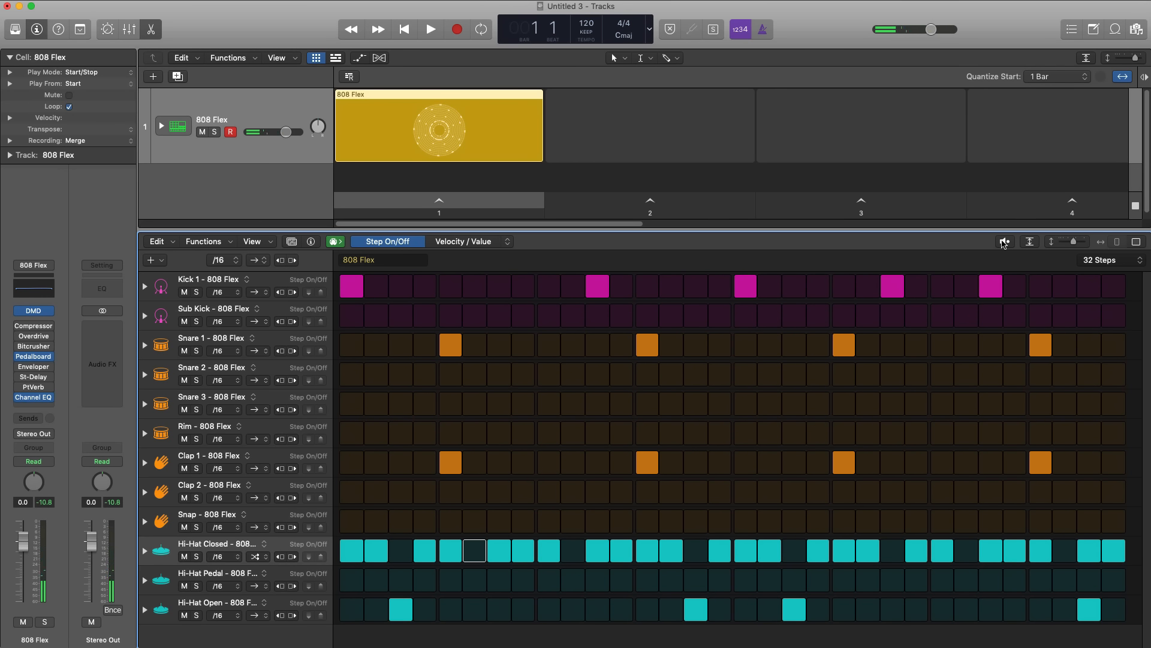
# Step: Expand the Hi-Hat Closed row, draw varied velocities of about 38 to 82 across its steps, and preview the pattern
pyautogui.click(288, 600)
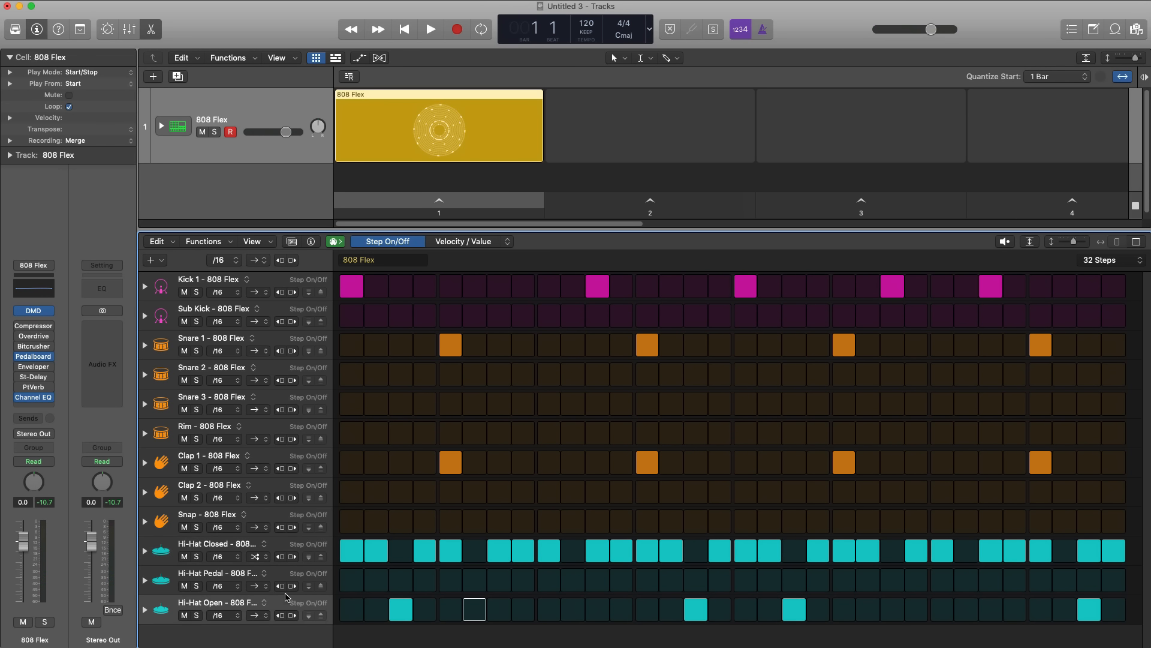
pyautogui.click(354, 558)
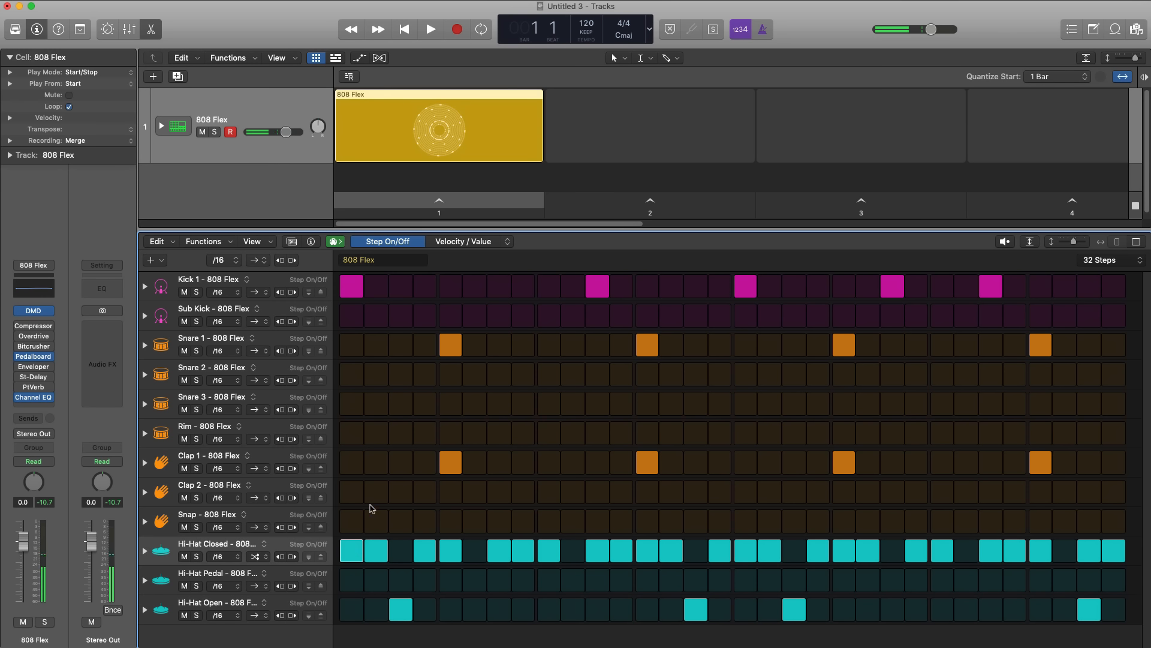
pyautogui.click(146, 552)
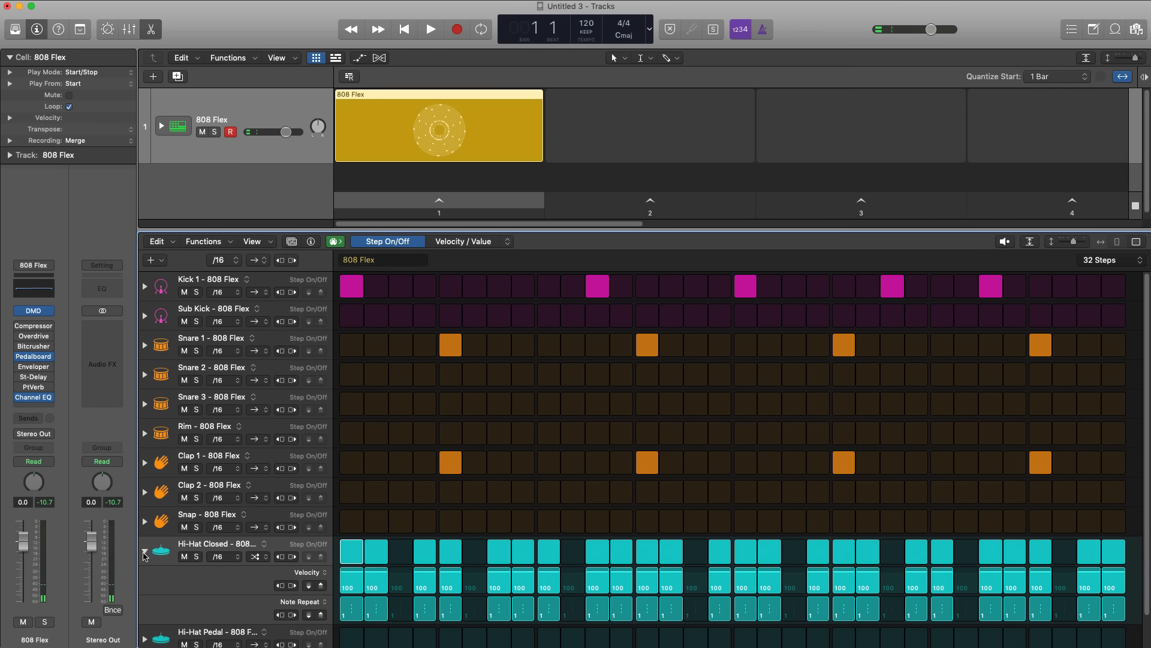
pyautogui.click(162, 551)
pyautogui.moveTo(353, 586); pyautogui.dragTo(1113, 585)
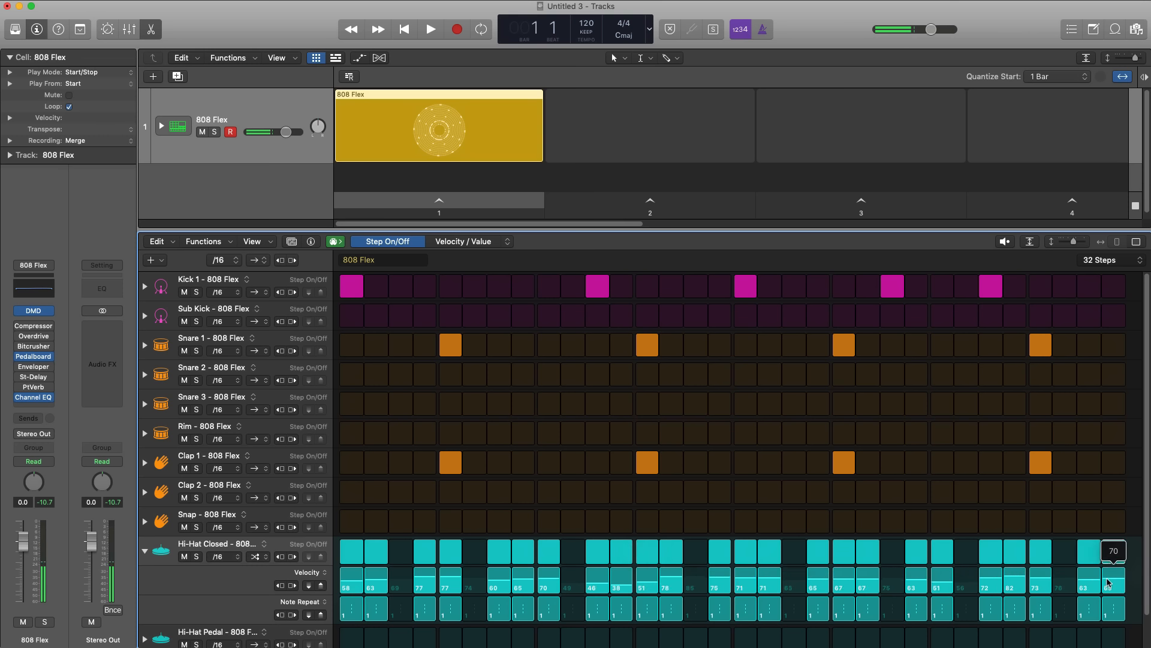
pyautogui.click(1005, 241)
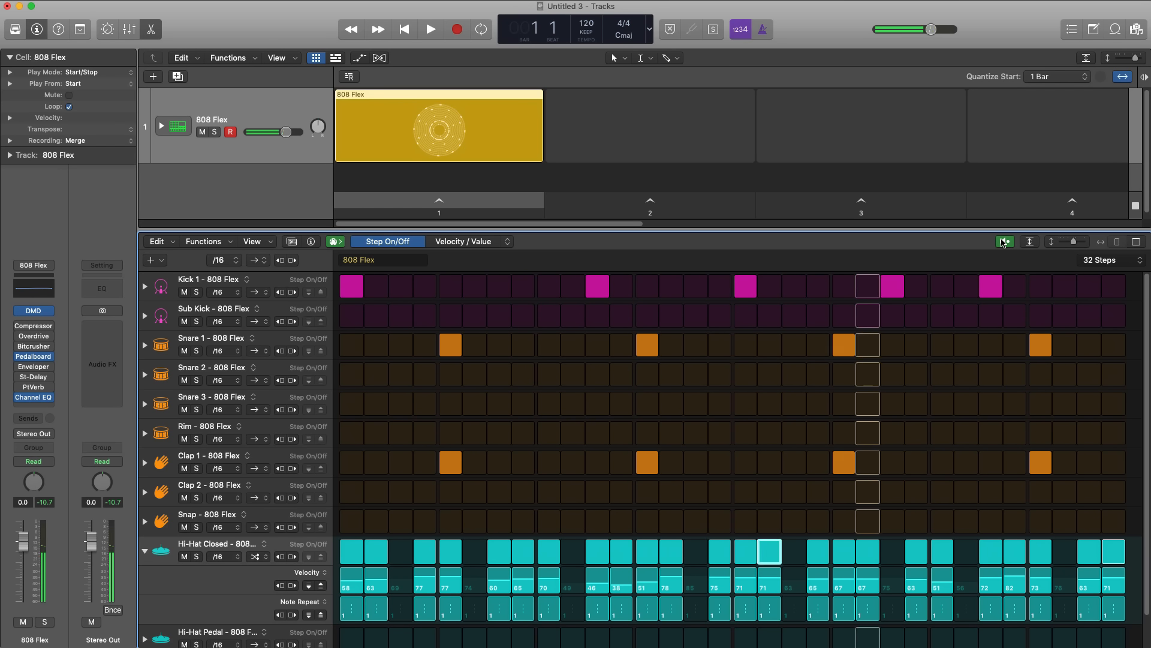
pyautogui.click(1004, 241)
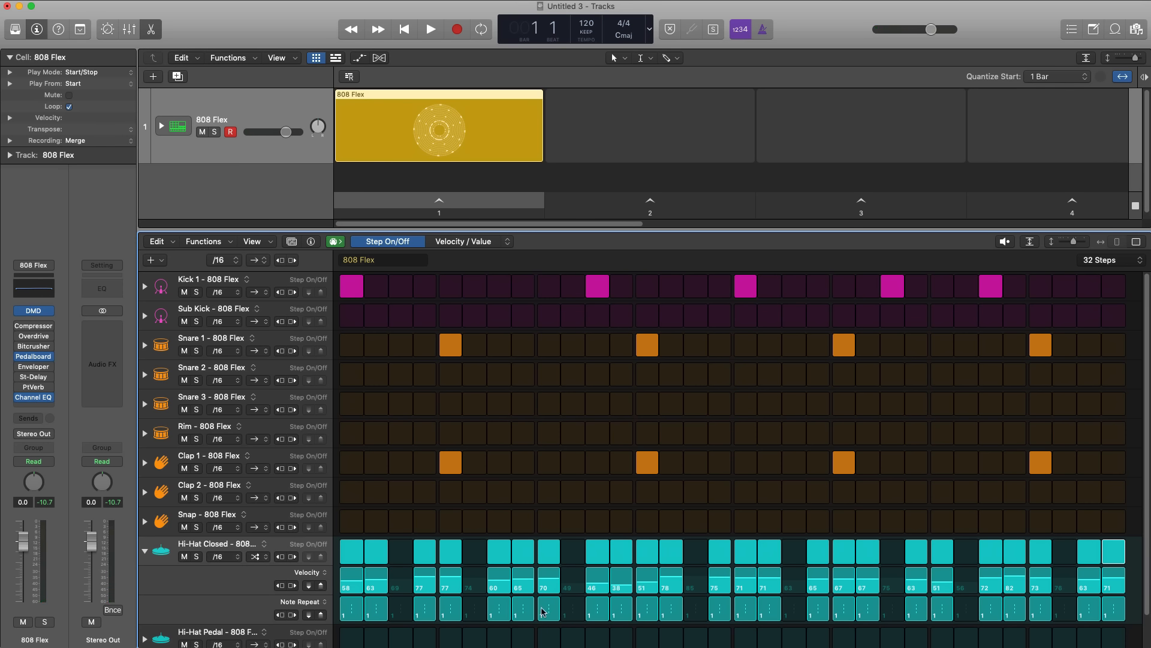
# Step: Set the note repeat of Hi-Hat Closed step 4 to 4 and preview the pattern
pyautogui.moveTo(423, 617); pyautogui.dragTo(424, 609)
pyautogui.click(1002, 241)
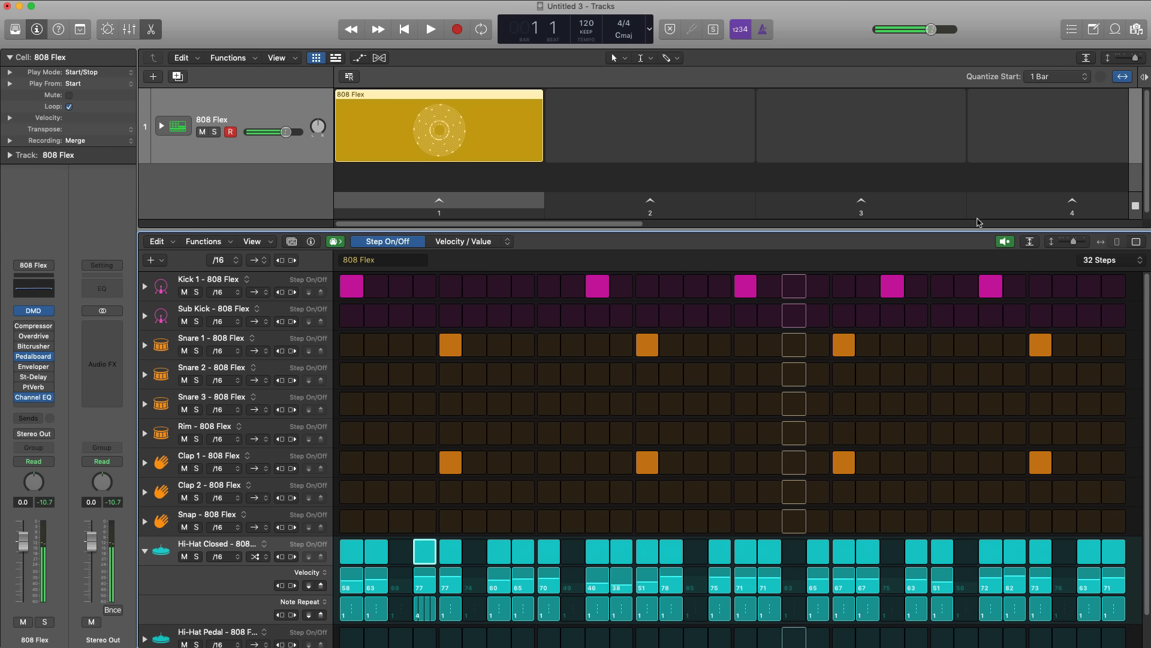
pyautogui.hotkey('alt', 'space')
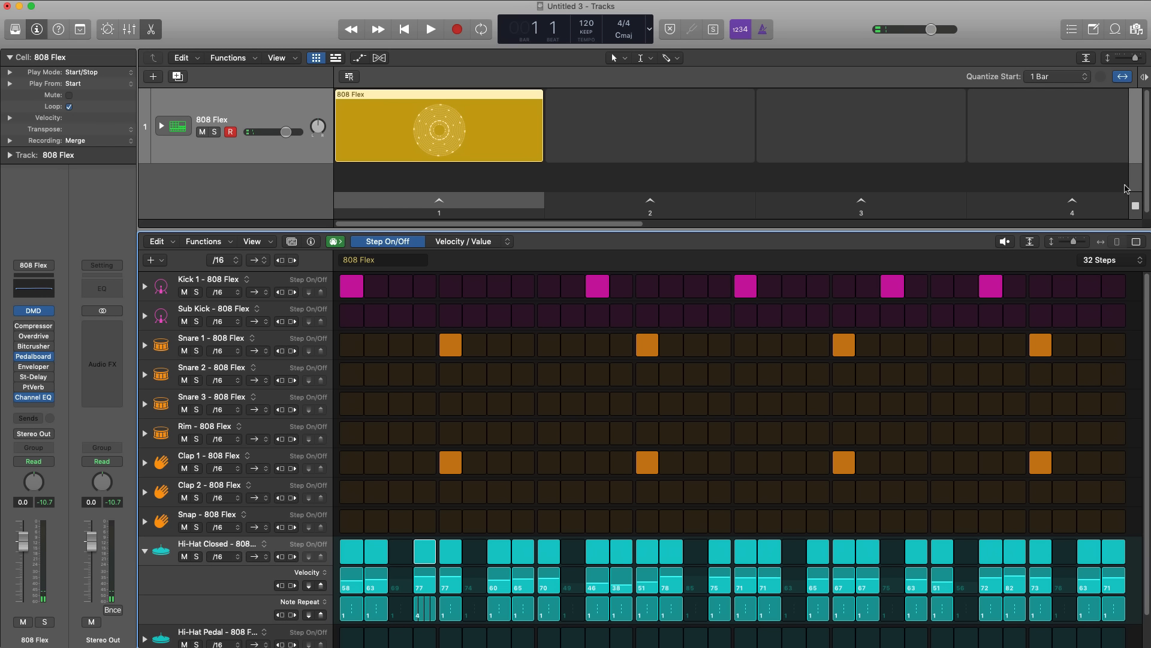
pyautogui.hotkey('alt', 'space')
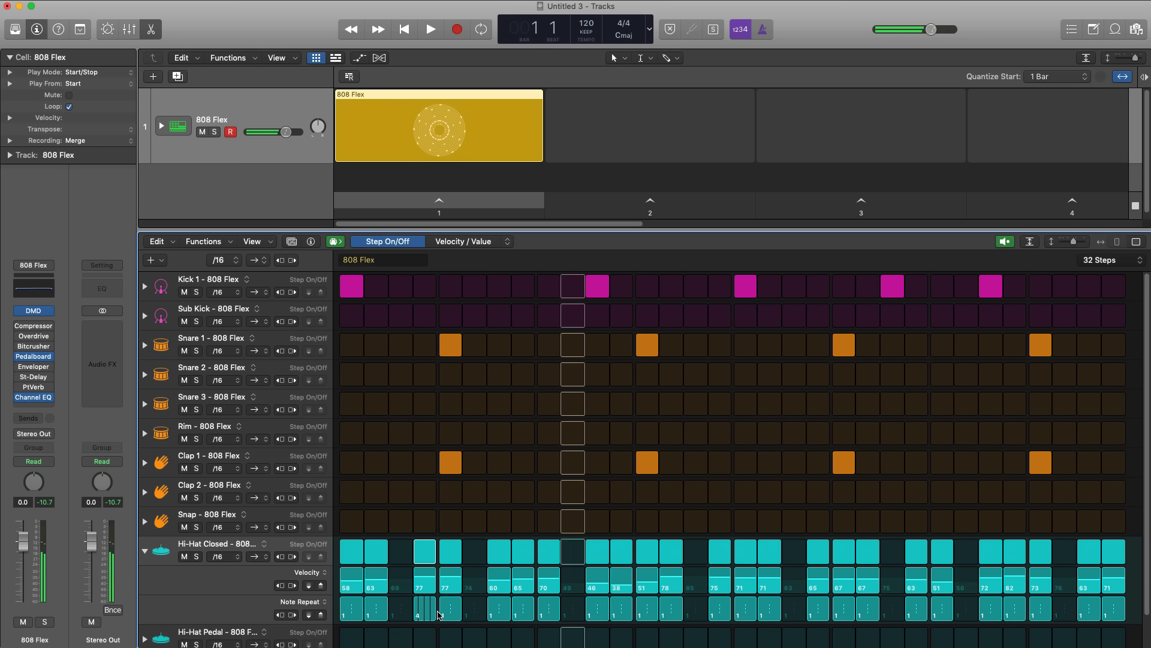
pyautogui.click(1005, 242)
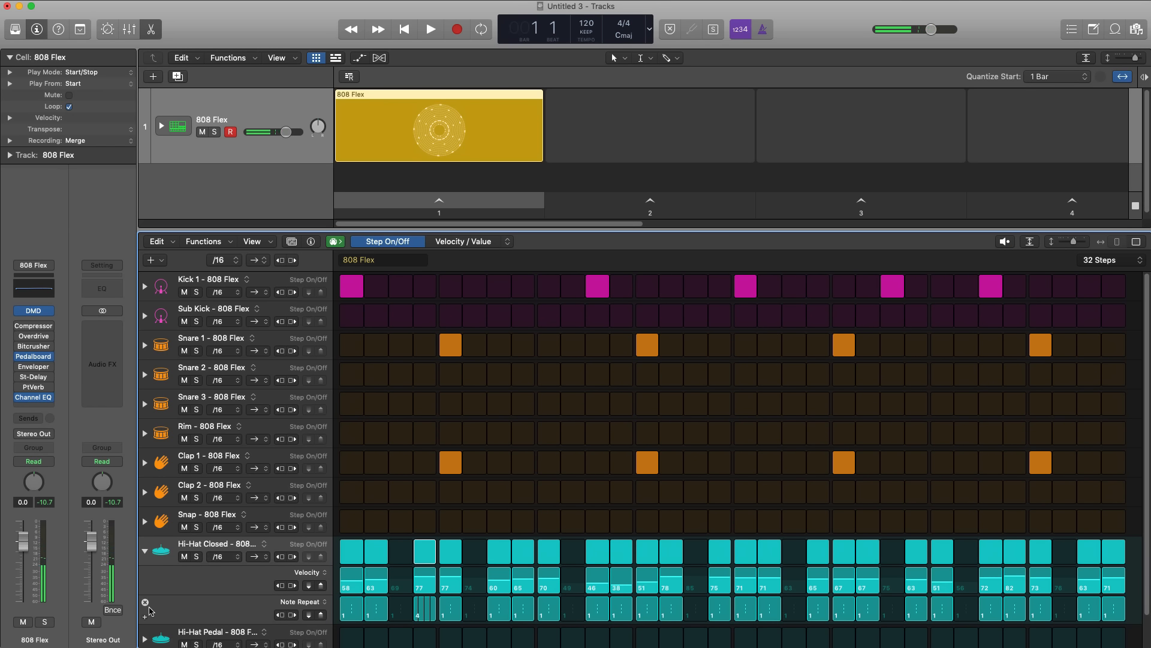
# Step: Add a Loop Start/End subrow to Hi-Hat Closed, shorten its loop to the first 16 steps, and preview the pattern
pyautogui.click(143, 618)
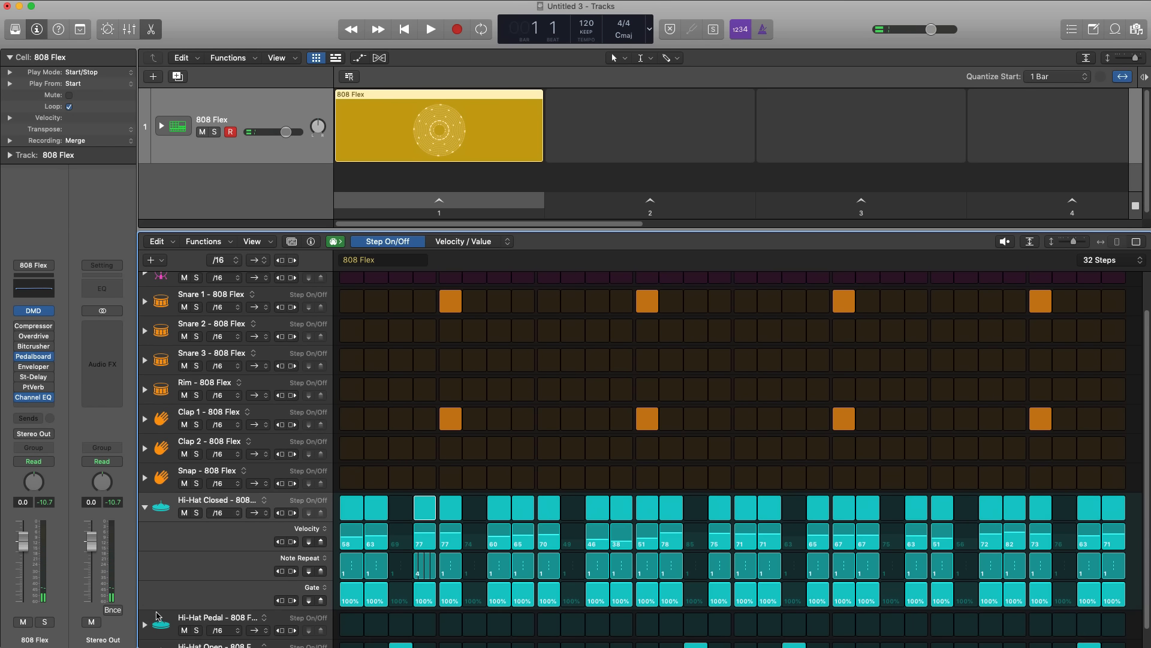
pyautogui.click(327, 588)
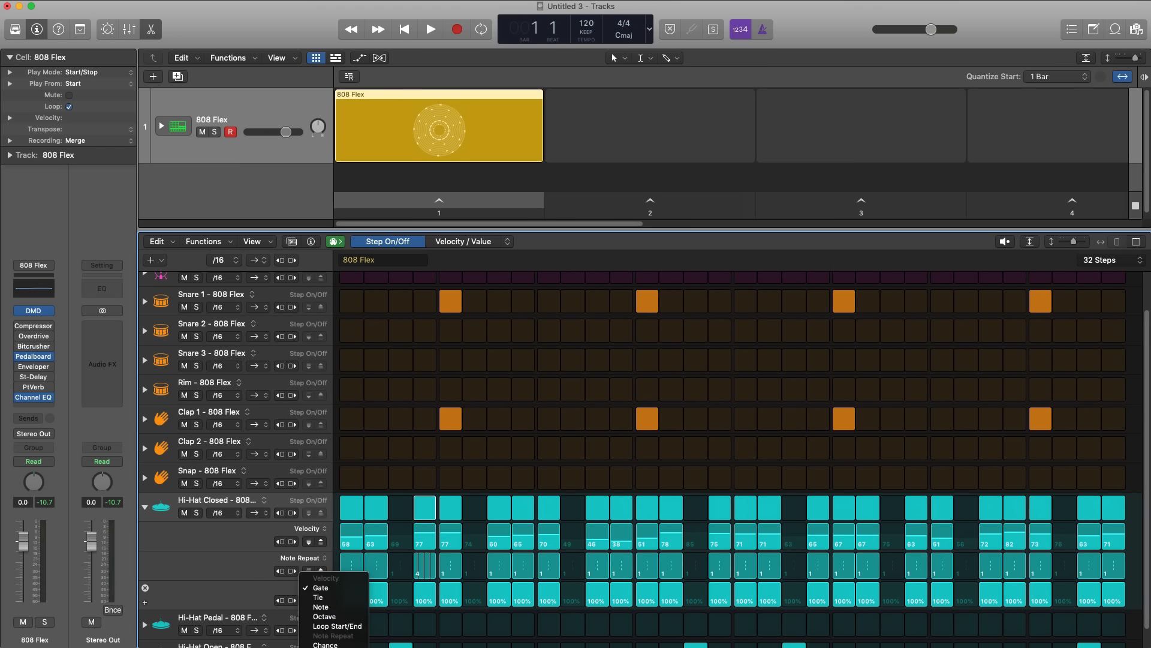
pyautogui.click(337, 626)
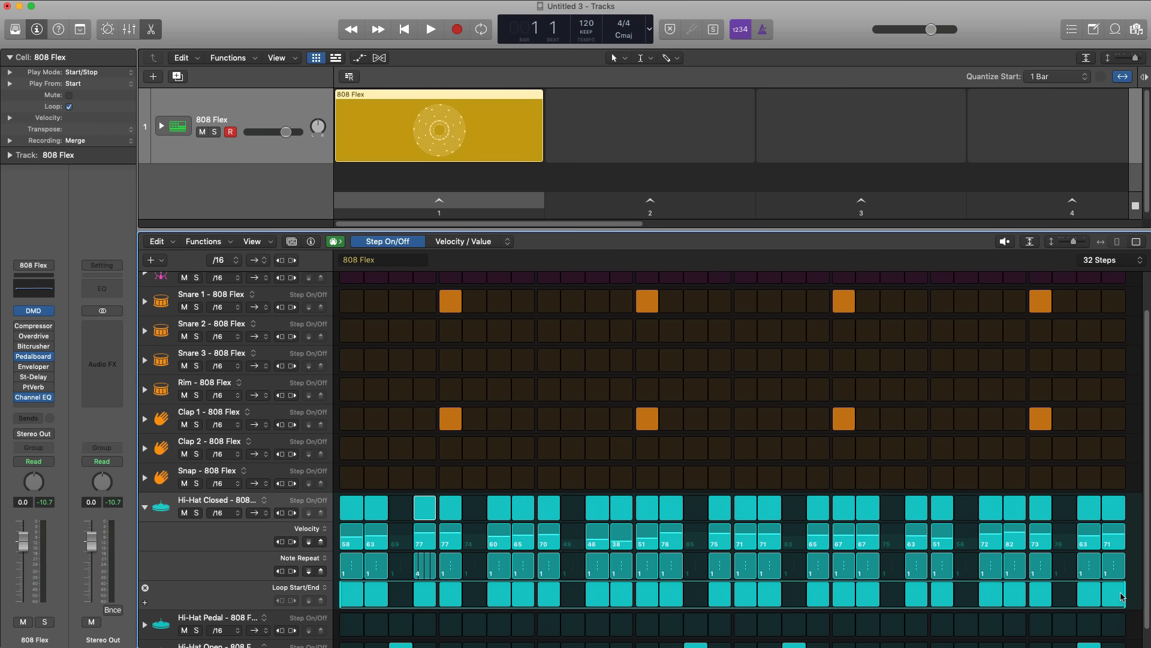
pyautogui.moveTo(1119, 595); pyautogui.dragTo(724, 601)
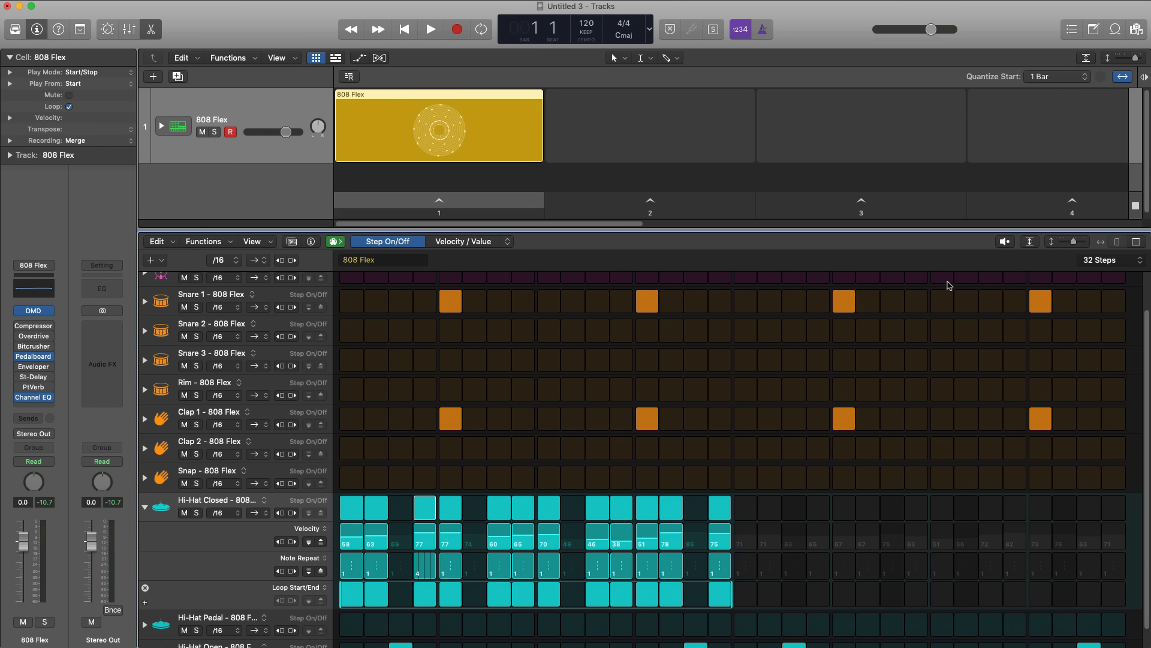
pyautogui.click(1005, 241)
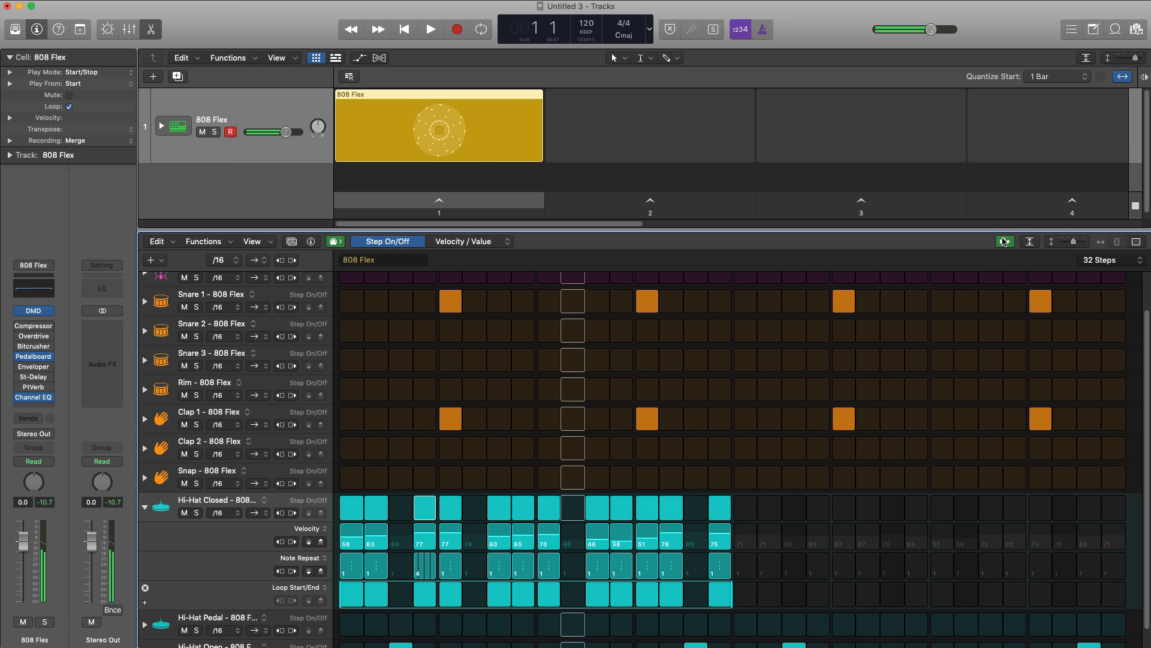
pyautogui.click(1004, 241)
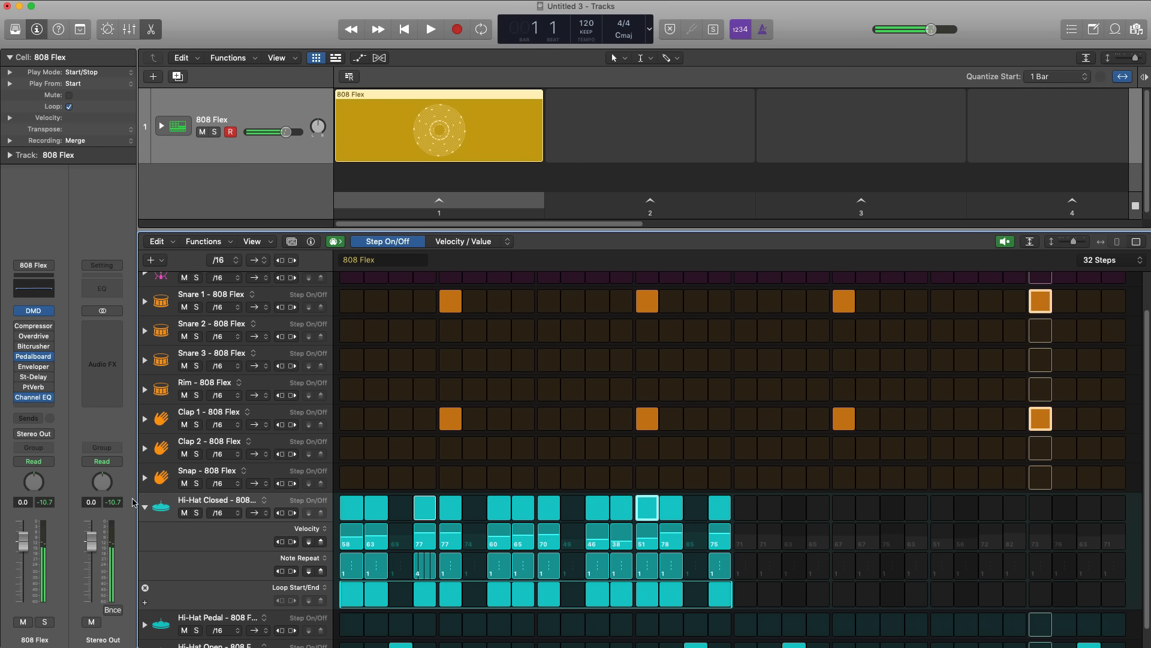
pyautogui.click(155, 510)
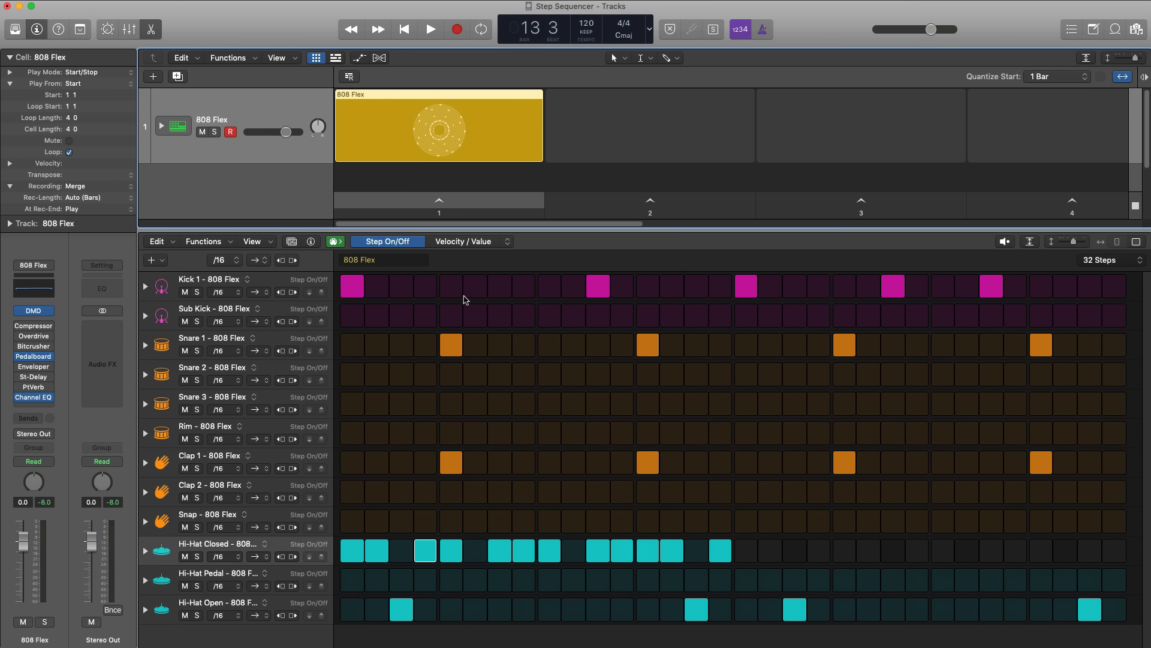
# Step: Load the Drop It drum pattern from the pattern browser into the 808 Flex cell and preview it
pyautogui.click(293, 241)
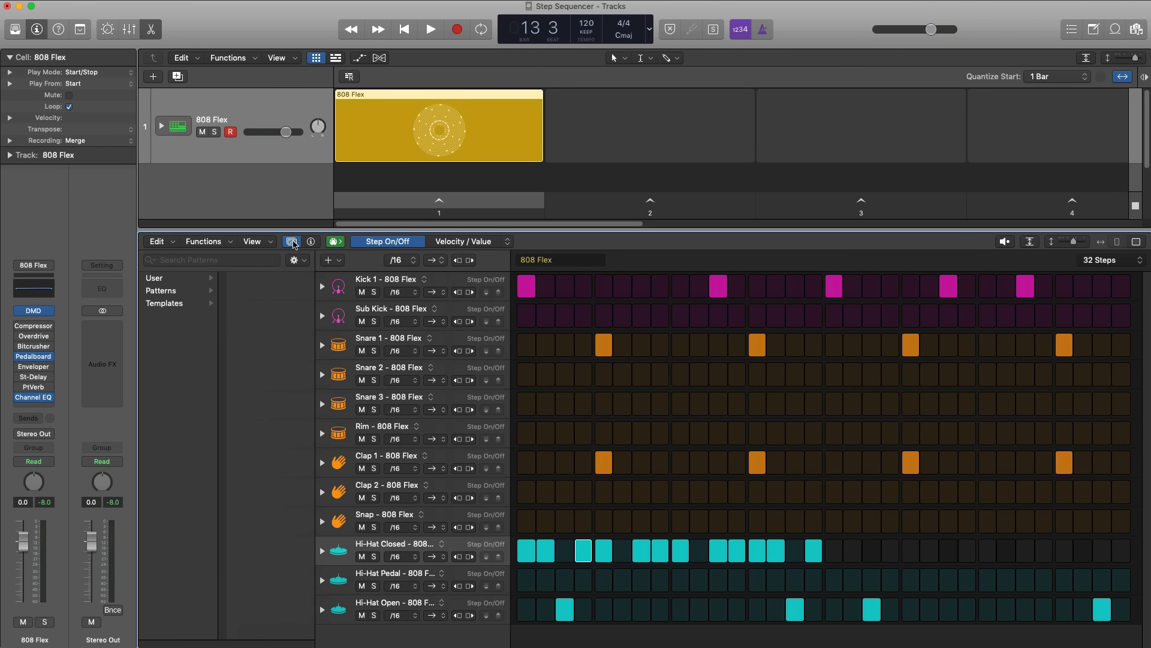
pyautogui.click(175, 290)
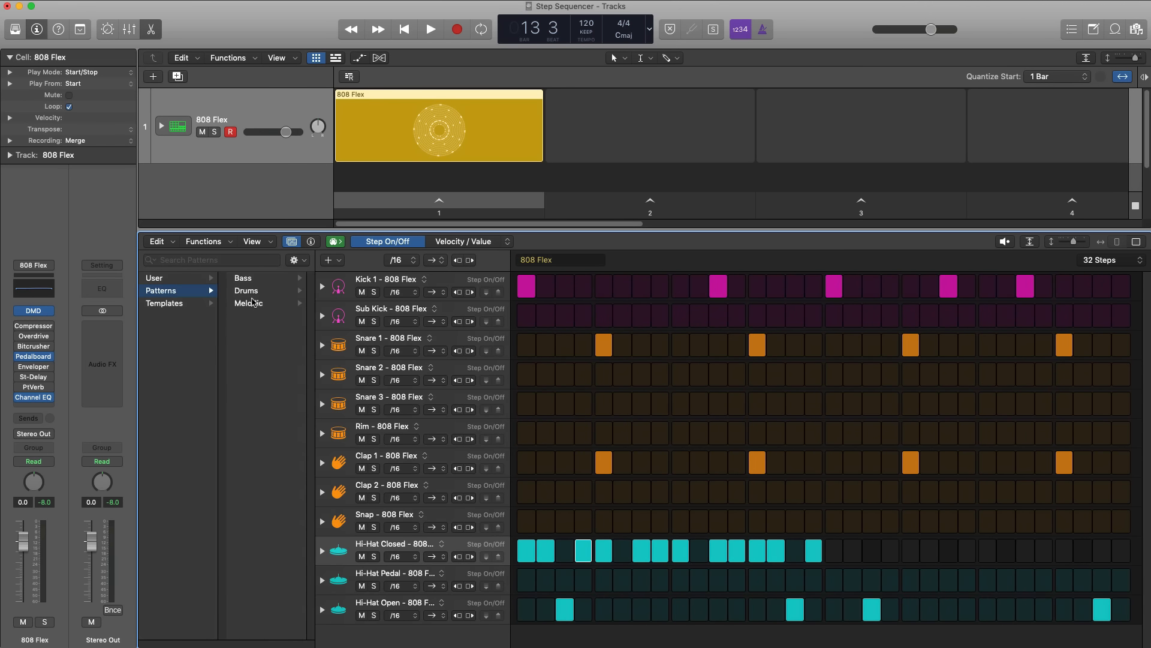
pyautogui.click(246, 291)
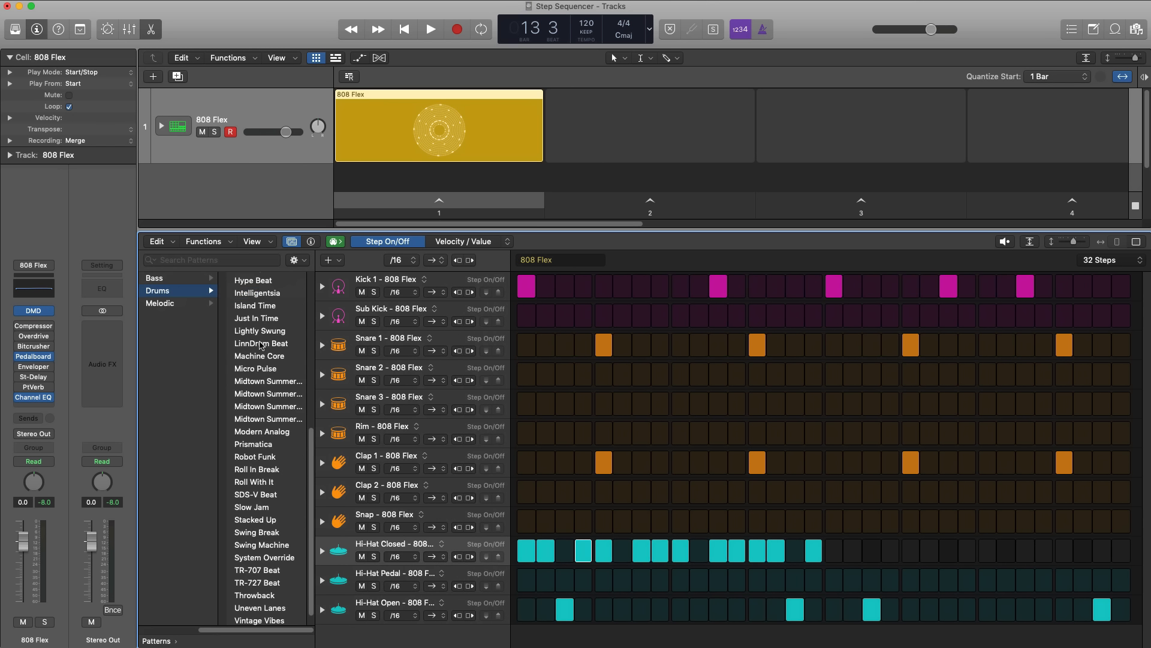
pyautogui.scroll(4, 266, 332)
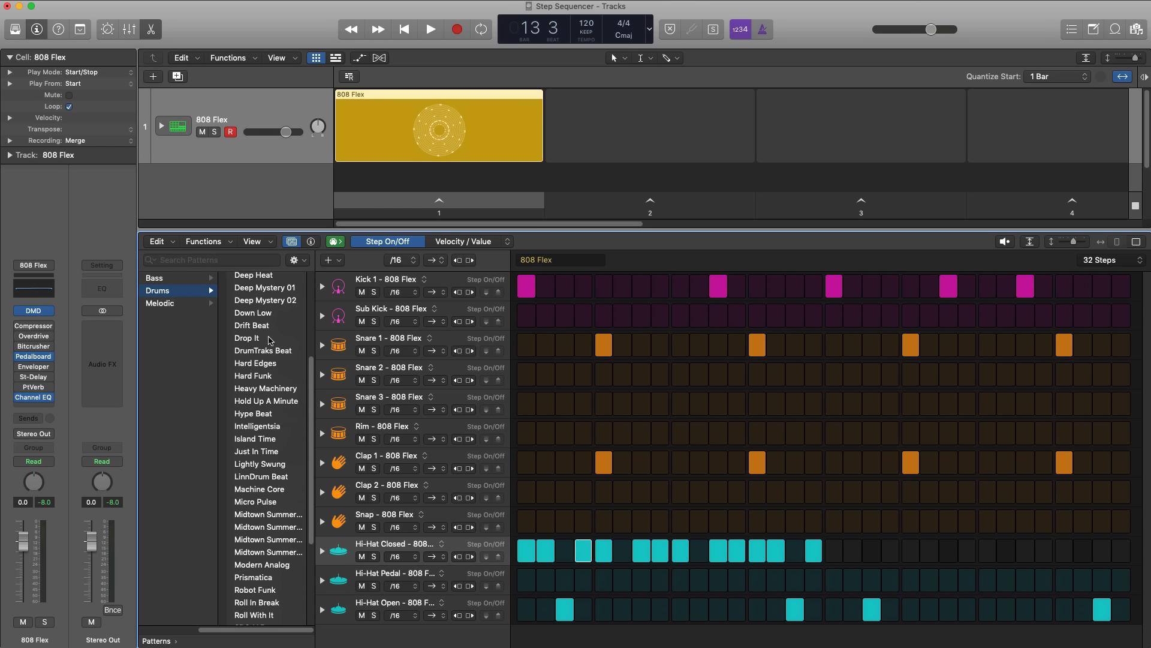
pyautogui.click(264, 338)
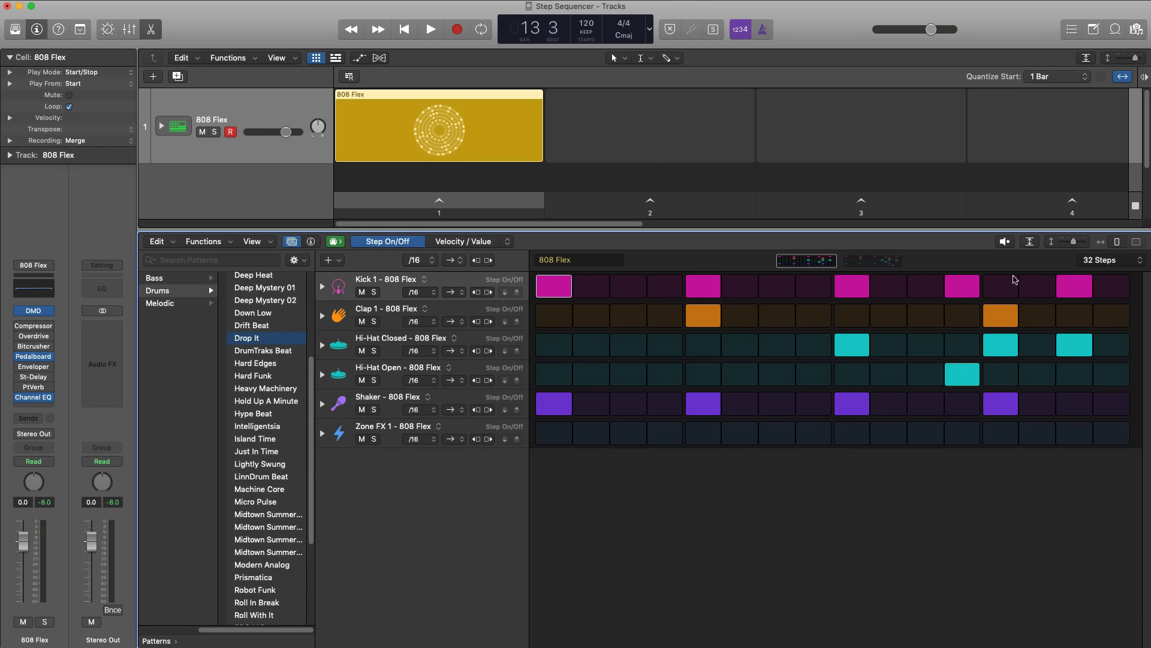
pyautogui.click(1005, 241)
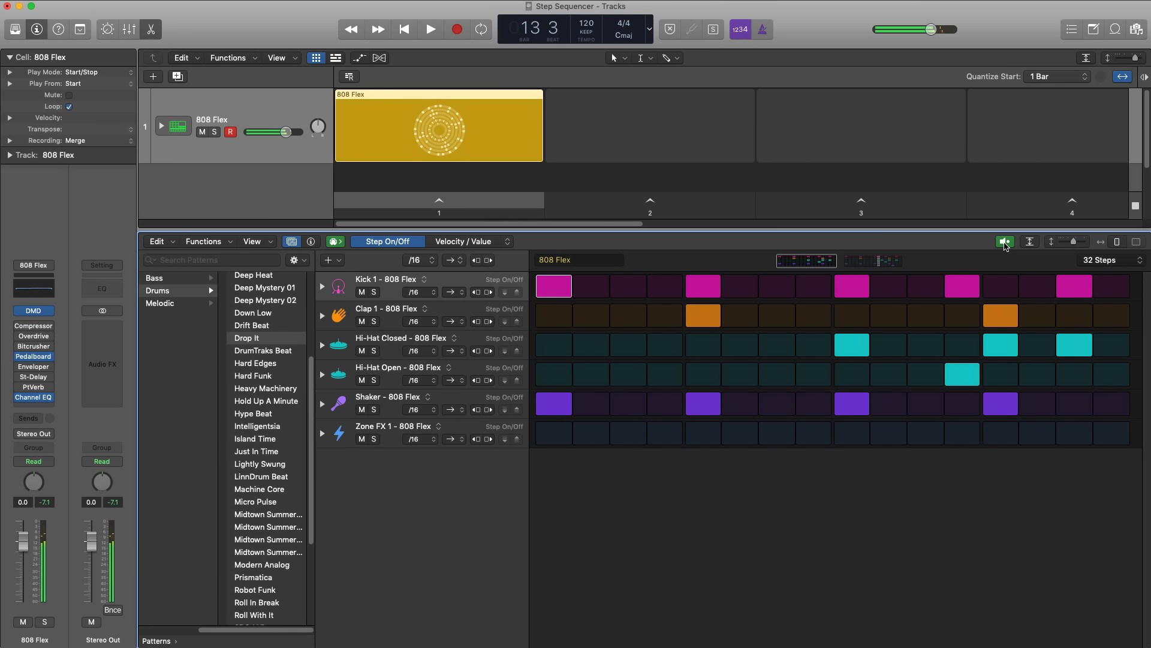
pyautogui.click(1004, 242)
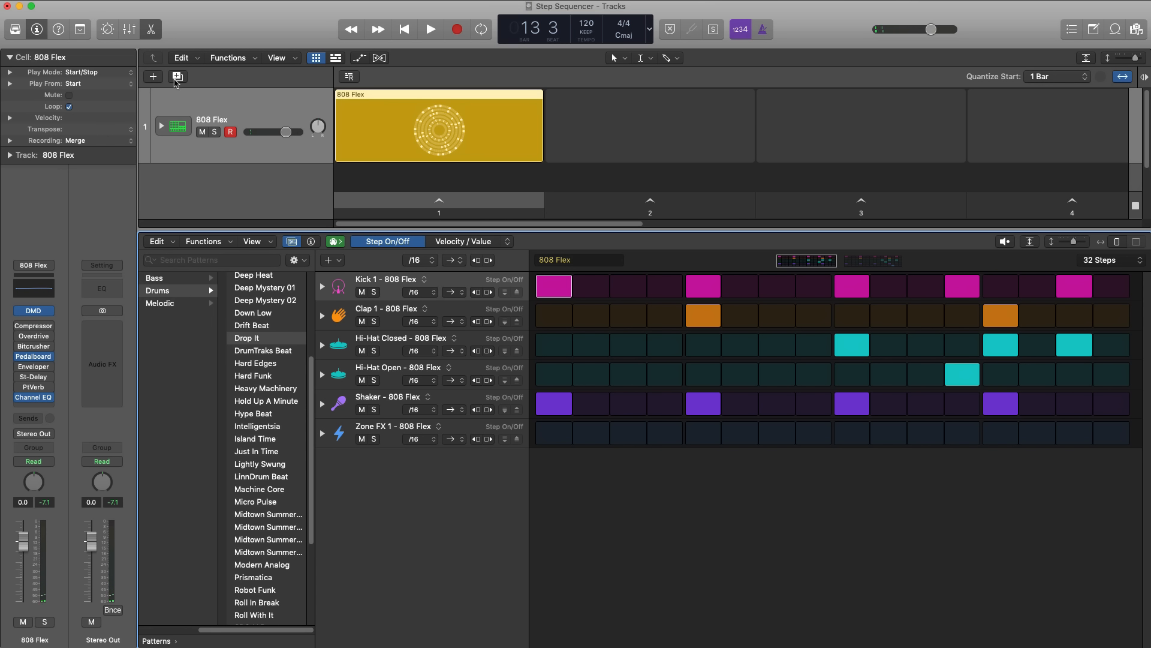
# Step: Create a new software instrument track and load the Steinway Grand Piano sound on it
pyautogui.click(170, 78)
pyautogui.press('Return')
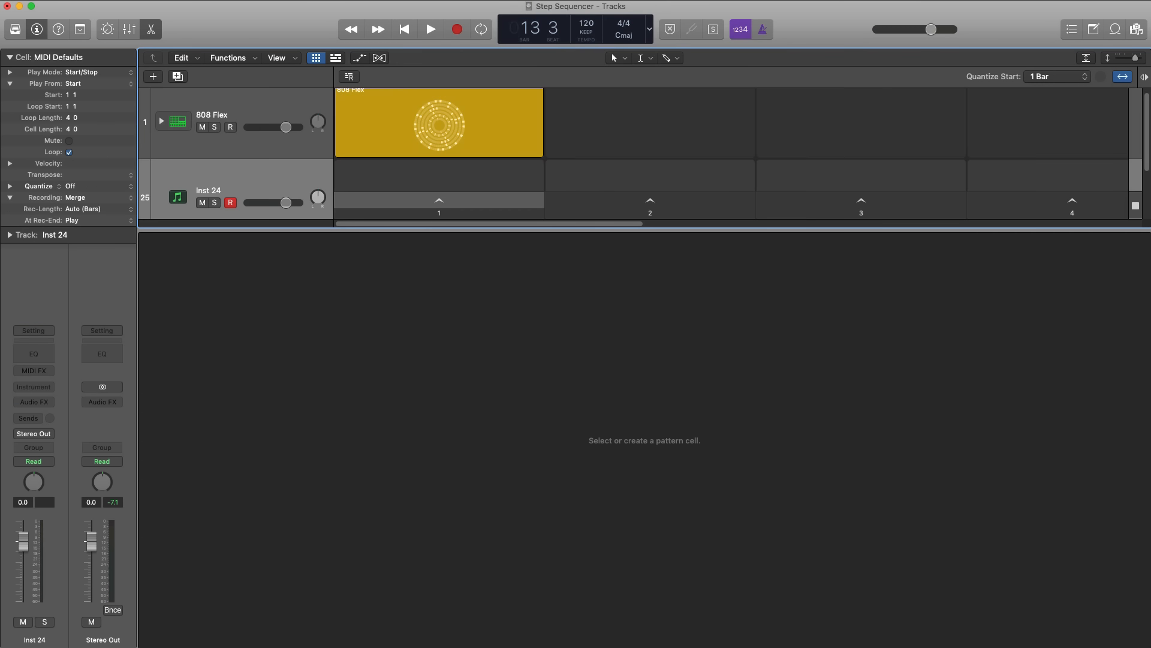
pyautogui.click(16, 29)
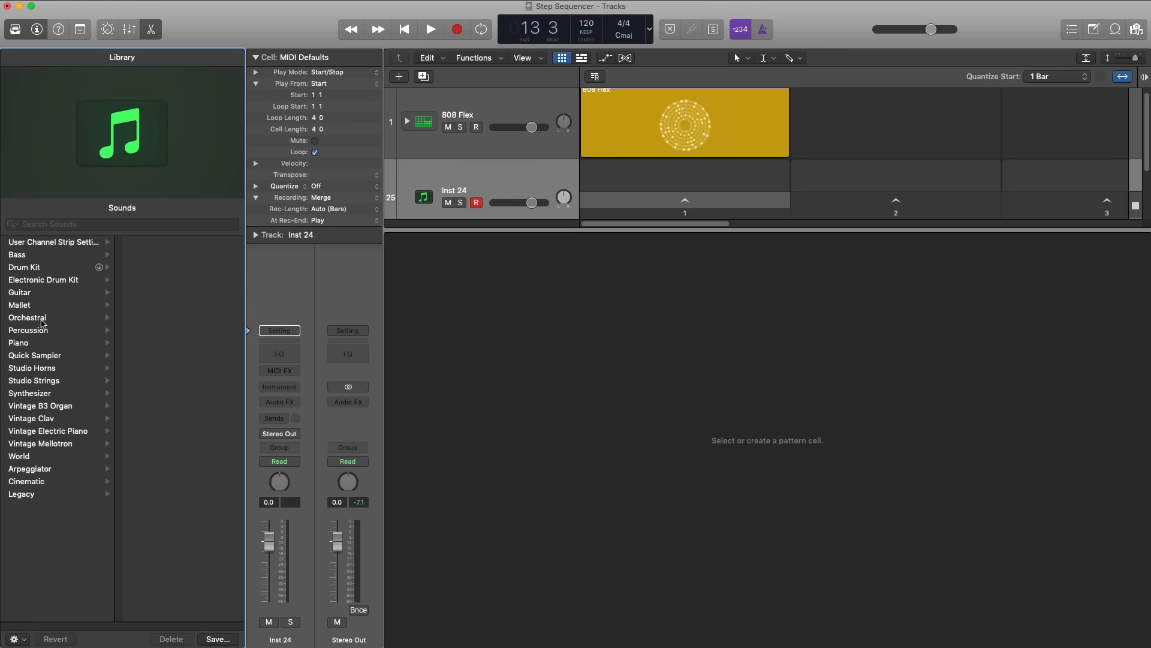
pyautogui.click(36, 343)
pyautogui.click(169, 305)
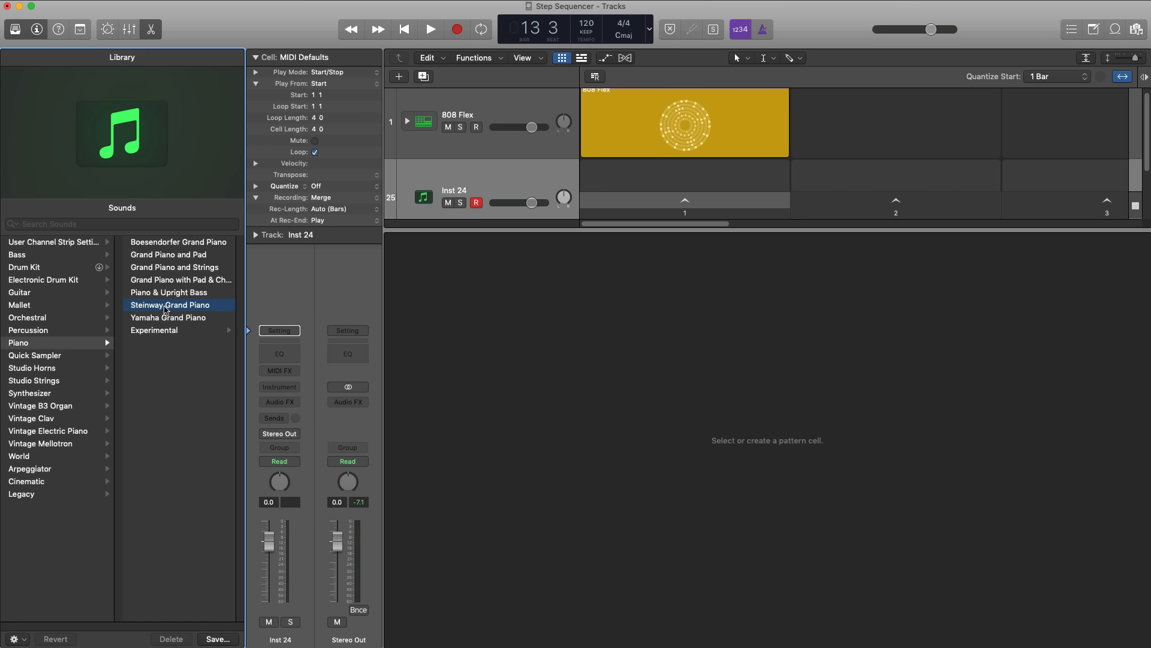
pyautogui.click(16, 29)
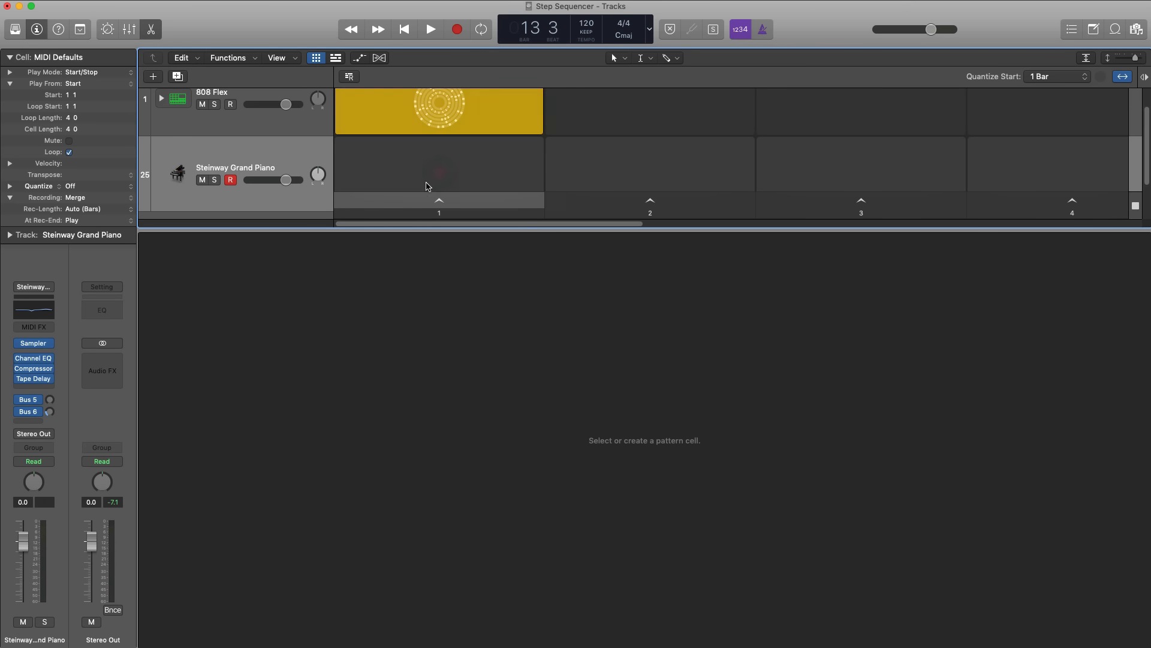
# Step: Select the empty first cell on the Steinway Grand Piano track, load the melodic pattern Calm Emergence into it, and preview it
pyautogui.click(368, 153)
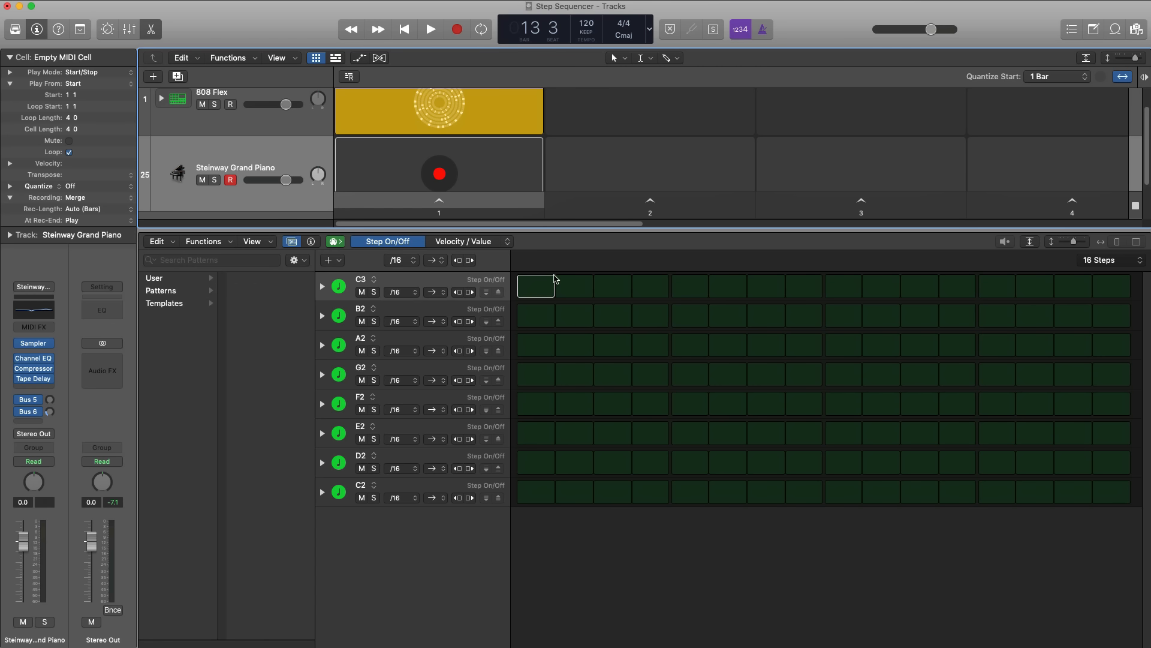
pyautogui.click(157, 294)
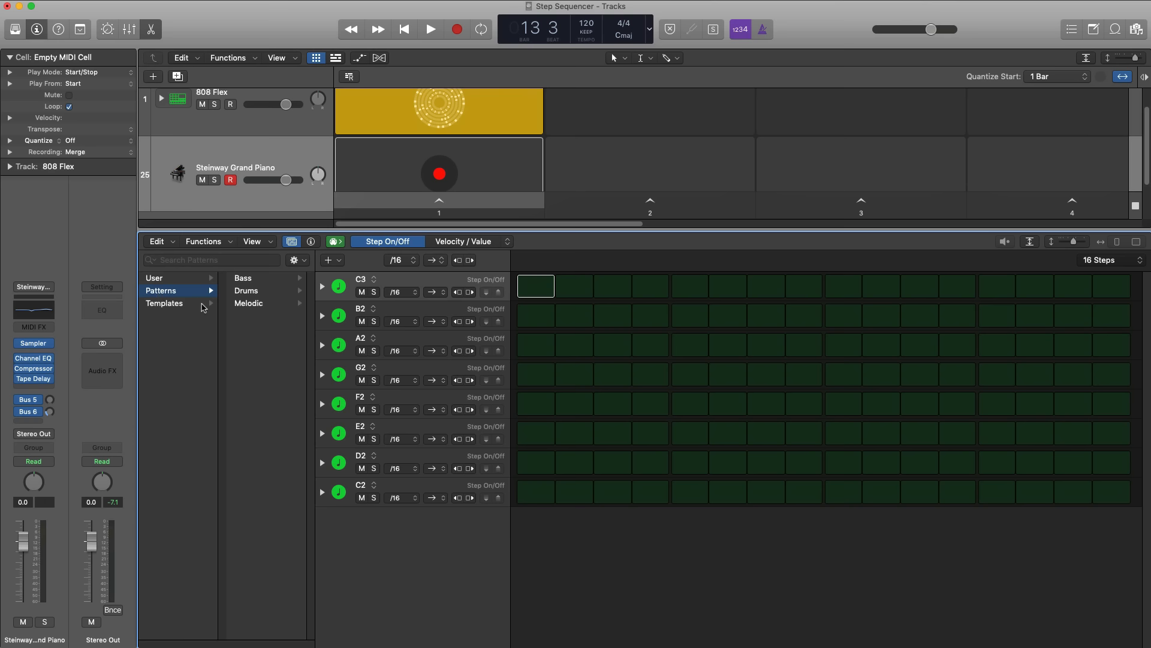
pyautogui.click(249, 304)
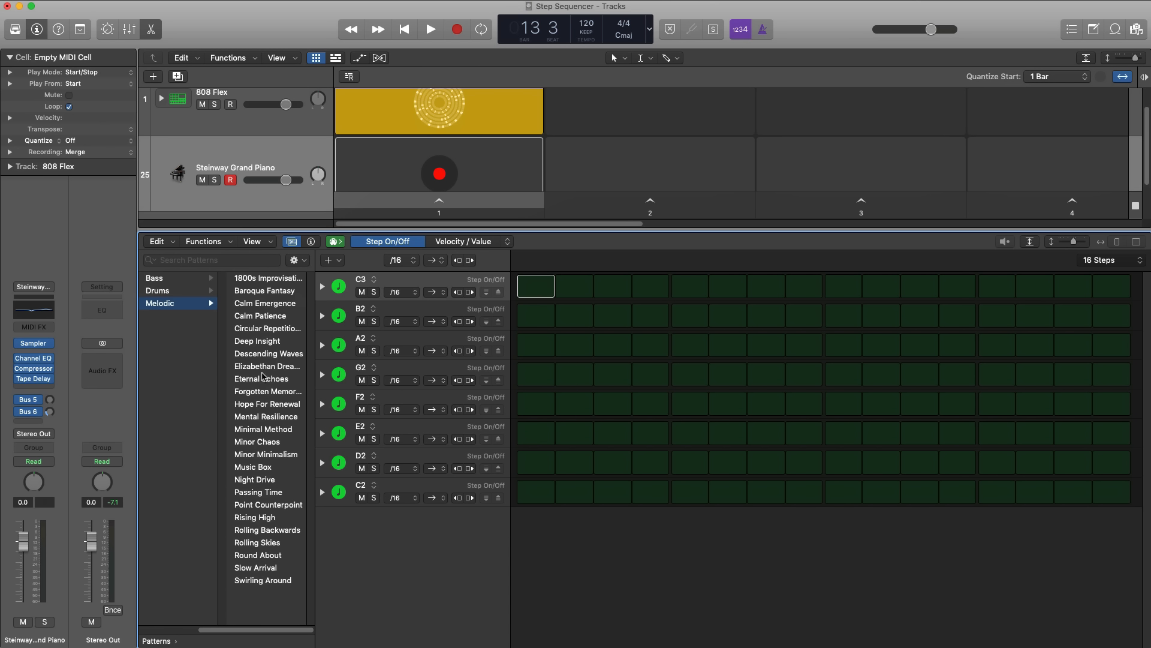
pyautogui.click(257, 309)
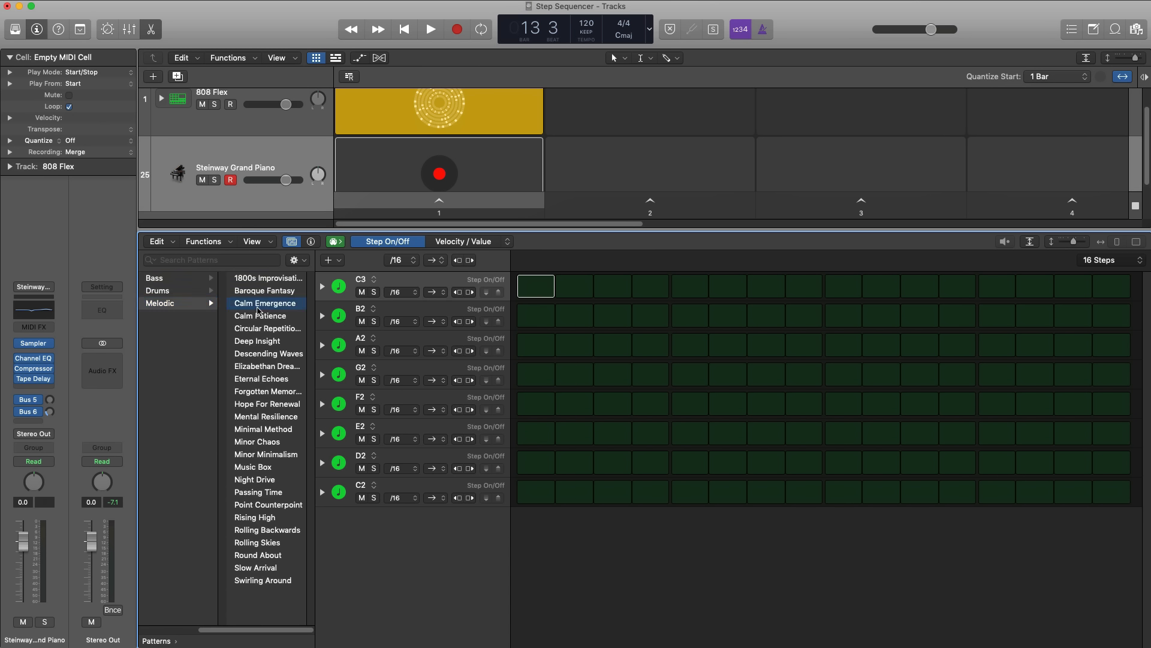
pyautogui.click(1004, 243)
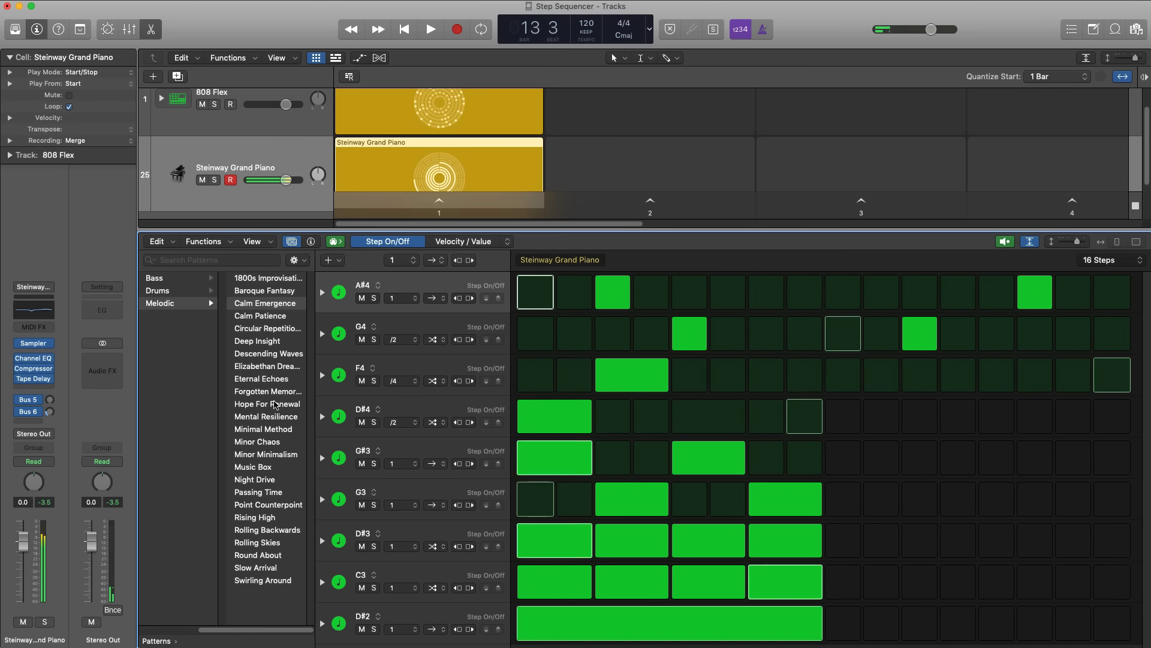
# Step: Audition the melodic pattern Hope For Renewal, replace it with Minimal Method, and stop the preview
pyautogui.click(274, 404)
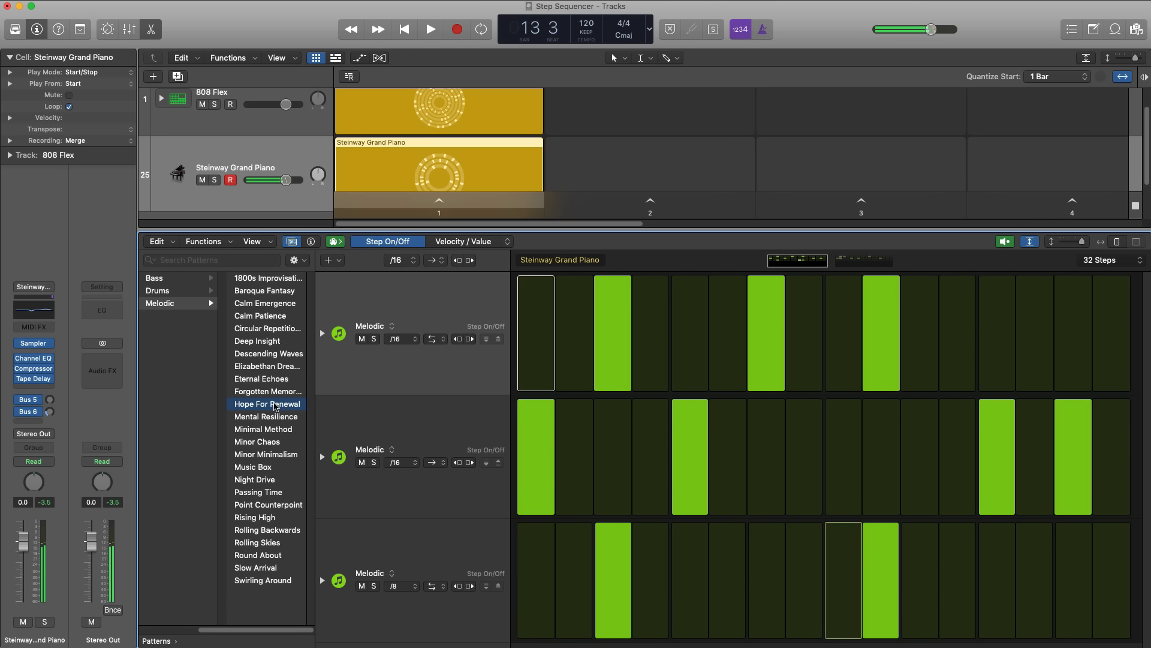
pyautogui.click(266, 431)
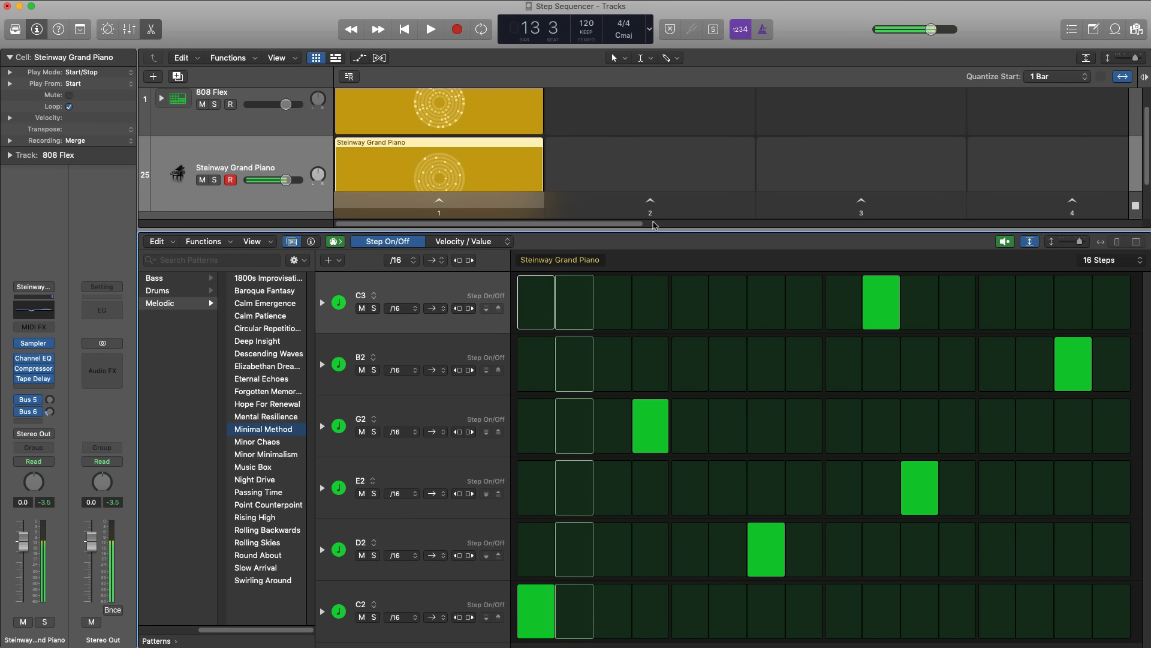
pyautogui.click(1004, 241)
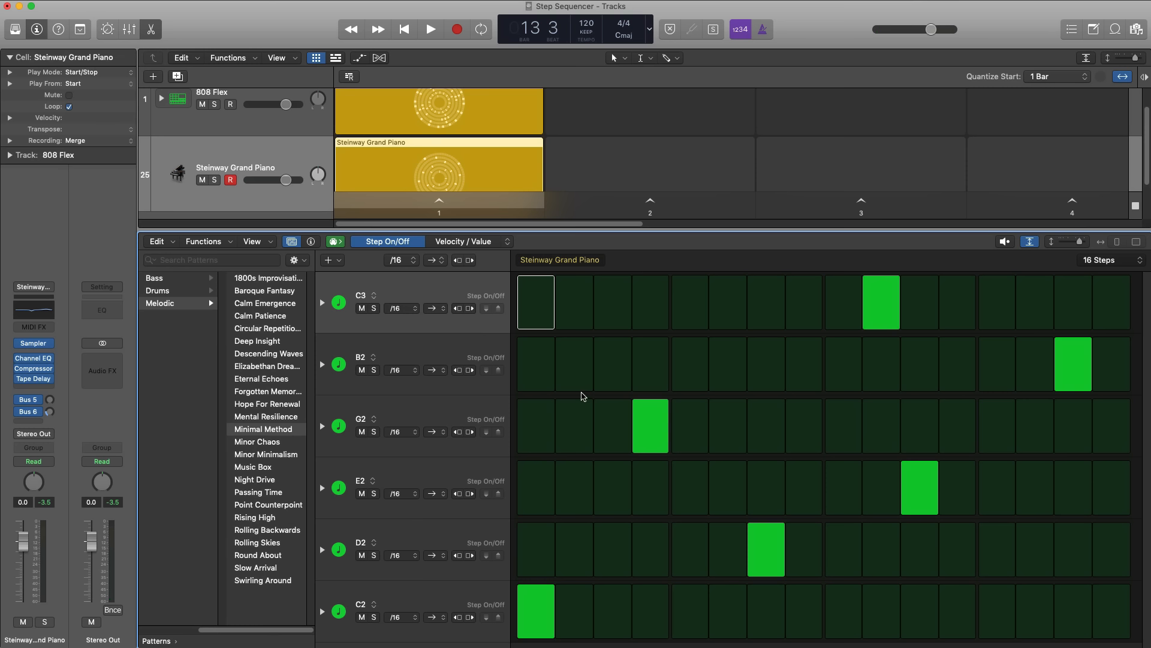
# Step: Set the piano pattern's key to G and its scale quantize to Natural Minor, and preview the pattern
pyautogui.click(311, 241)
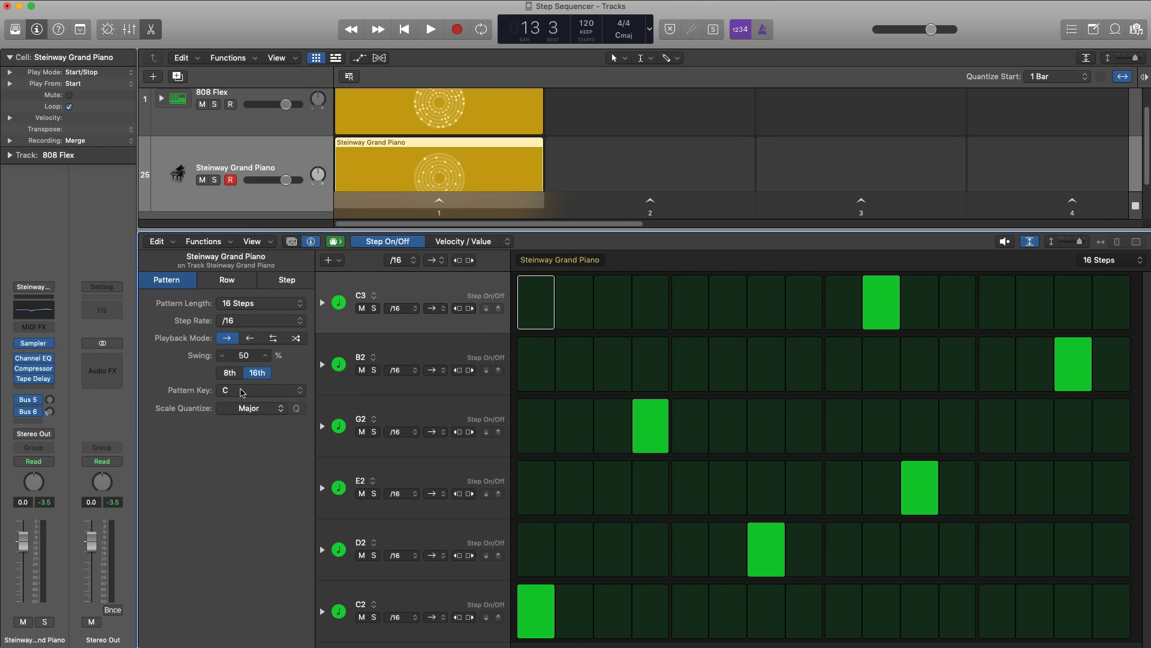
pyautogui.click(241, 390)
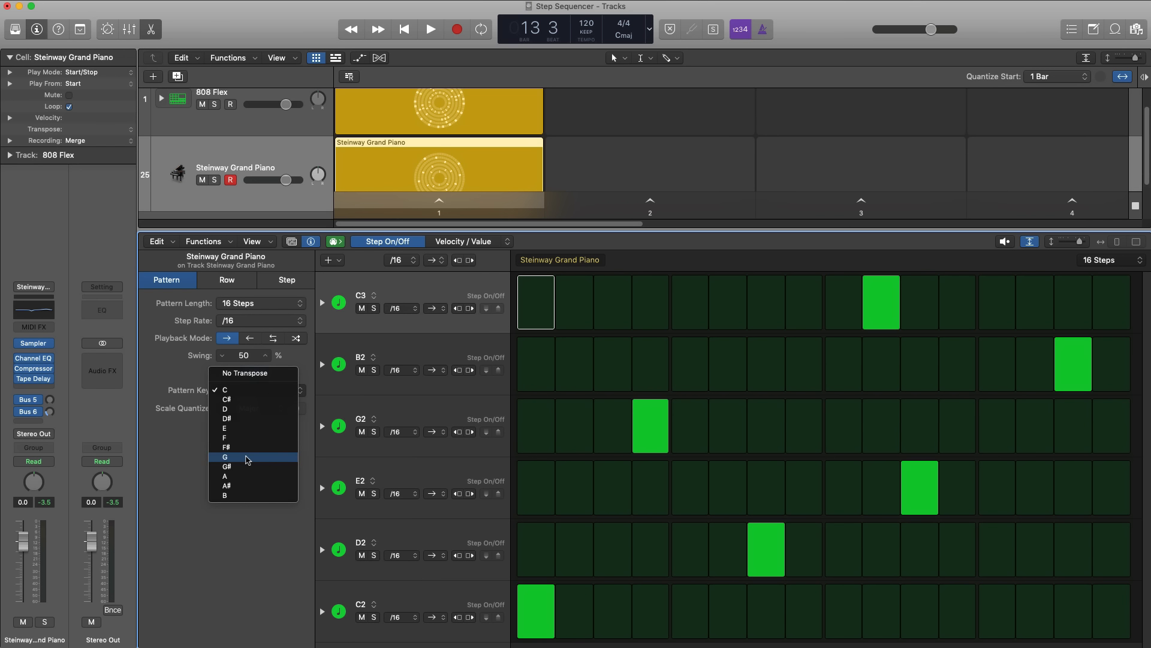
pyautogui.click(246, 460)
pyautogui.click(248, 411)
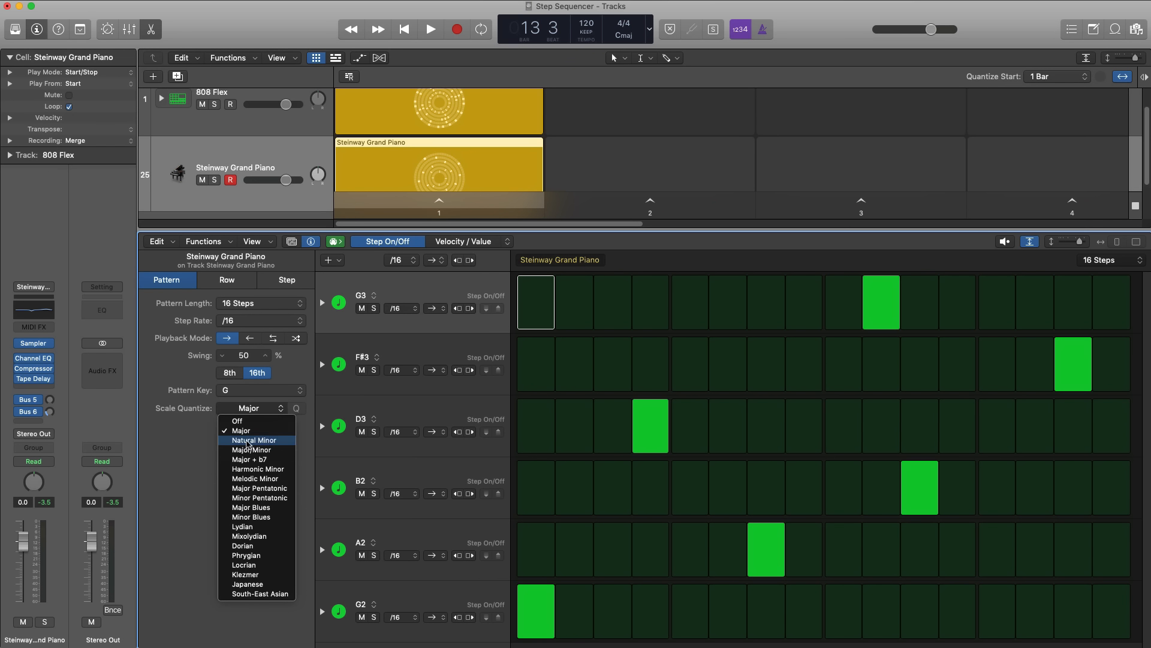
pyautogui.click(247, 441)
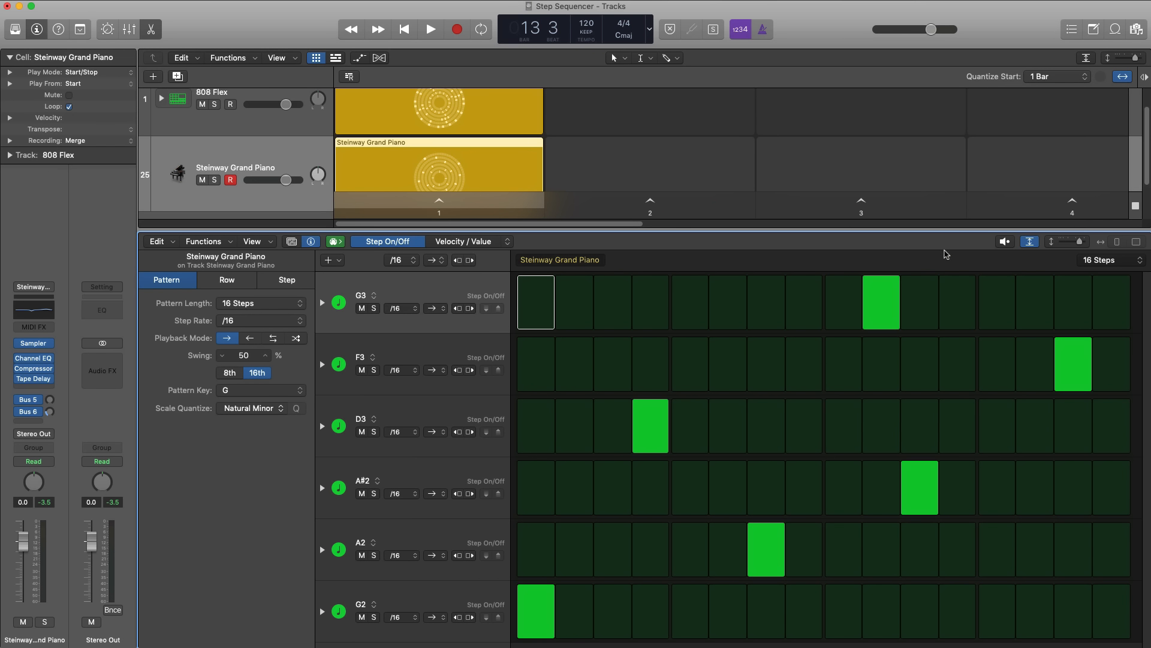
pyautogui.click(1004, 243)
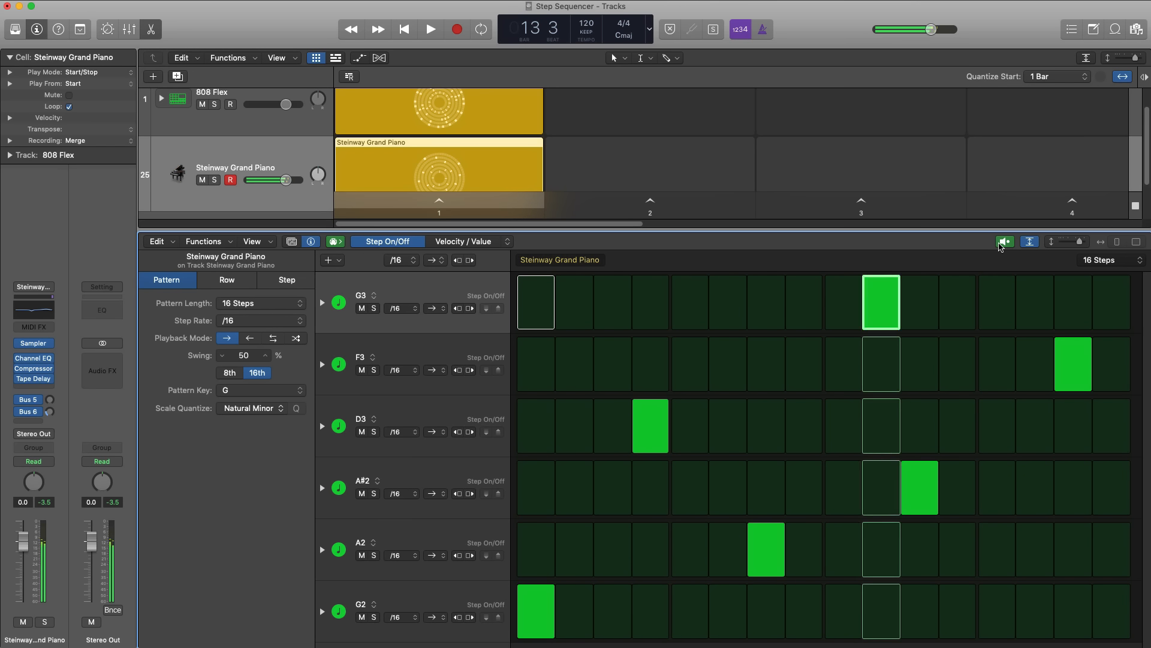
pyautogui.click(1002, 243)
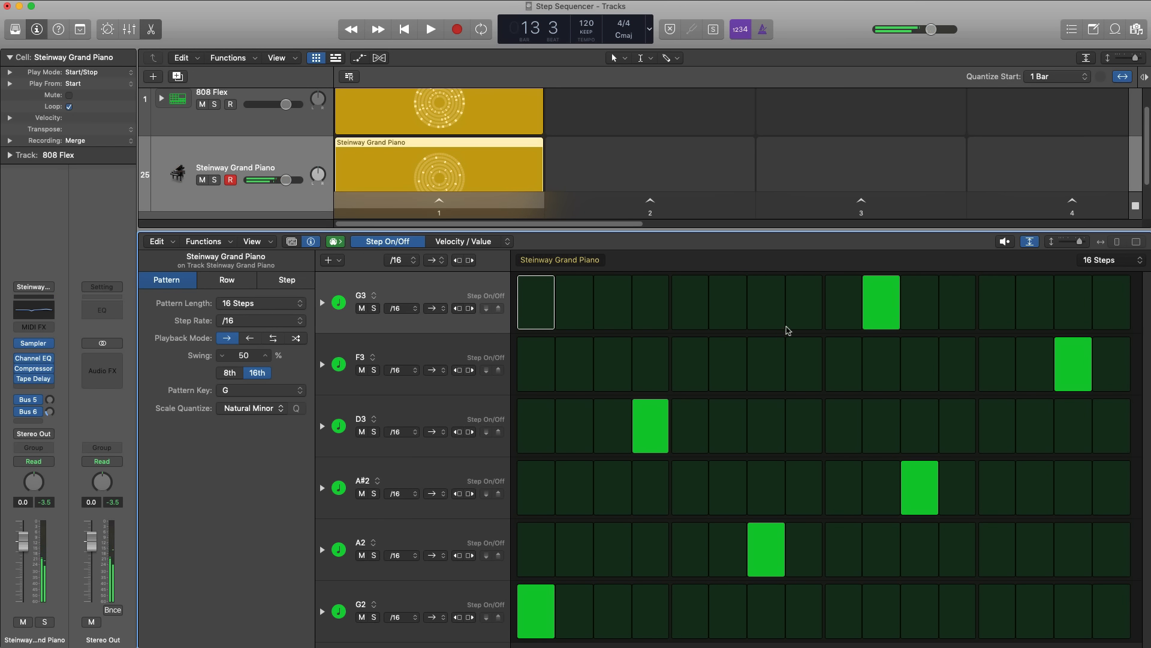
# Step: Transpose the piano pattern up one octave and preview it
pyautogui.click(205, 241)
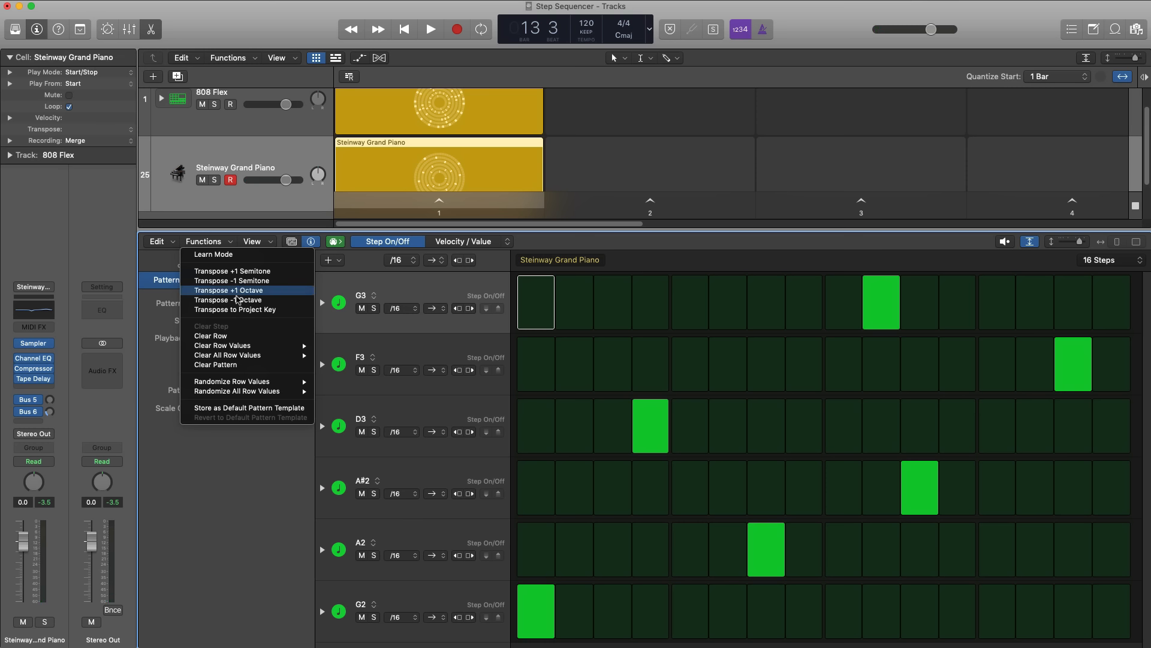
pyautogui.click(240, 291)
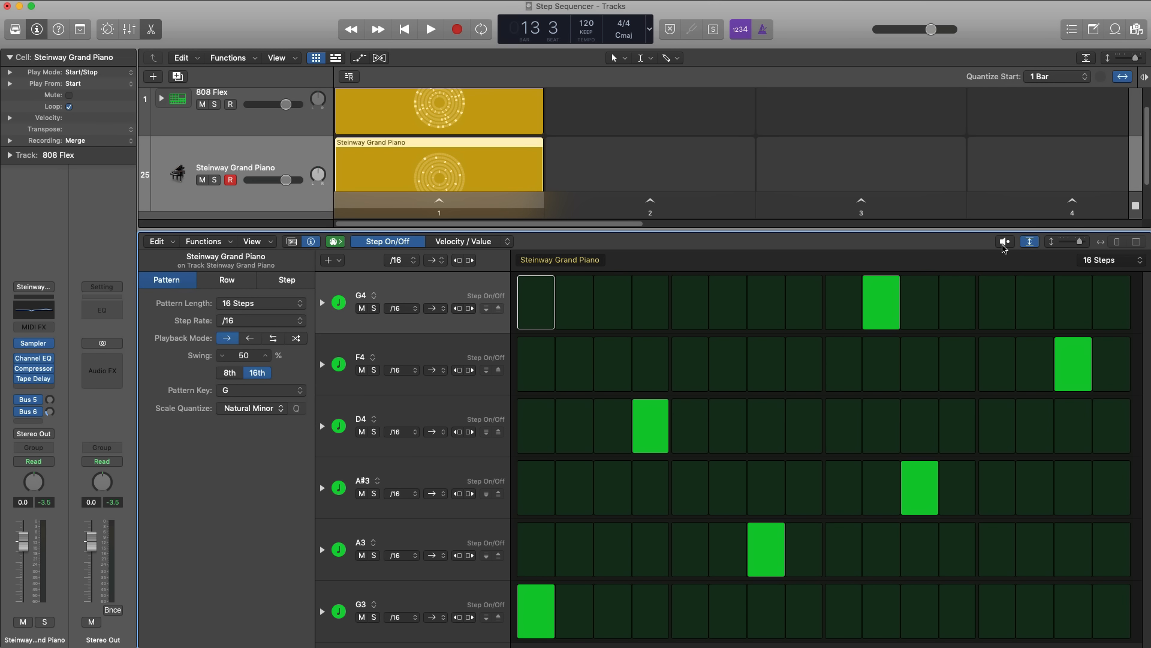
pyautogui.click(1004, 242)
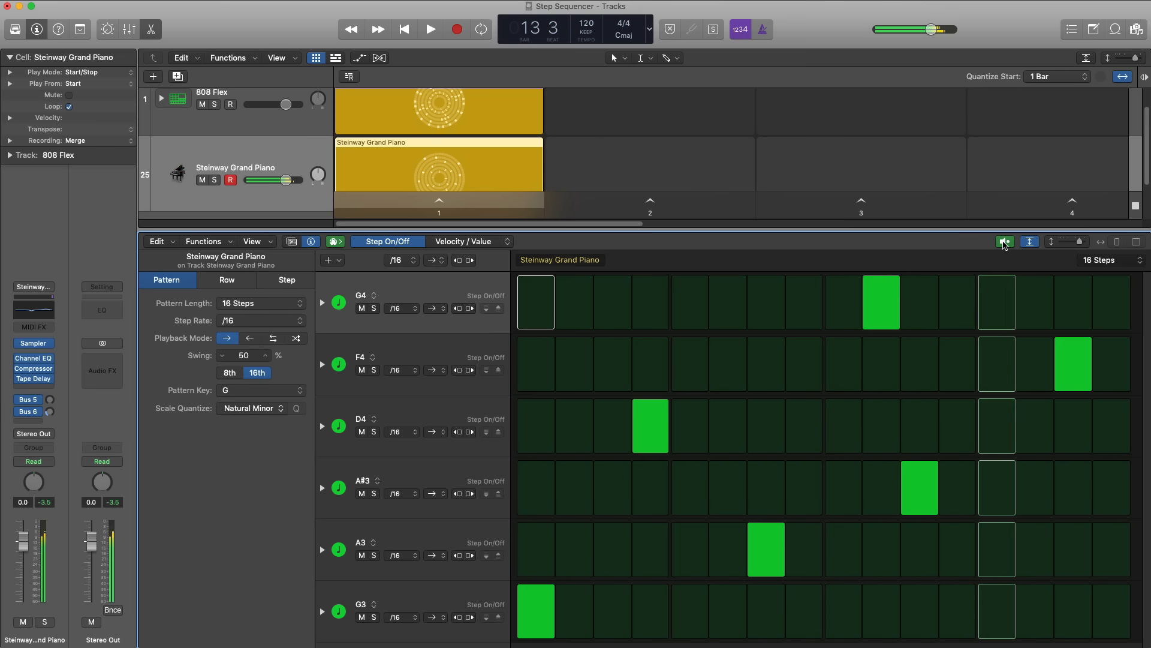
pyautogui.click(1004, 243)
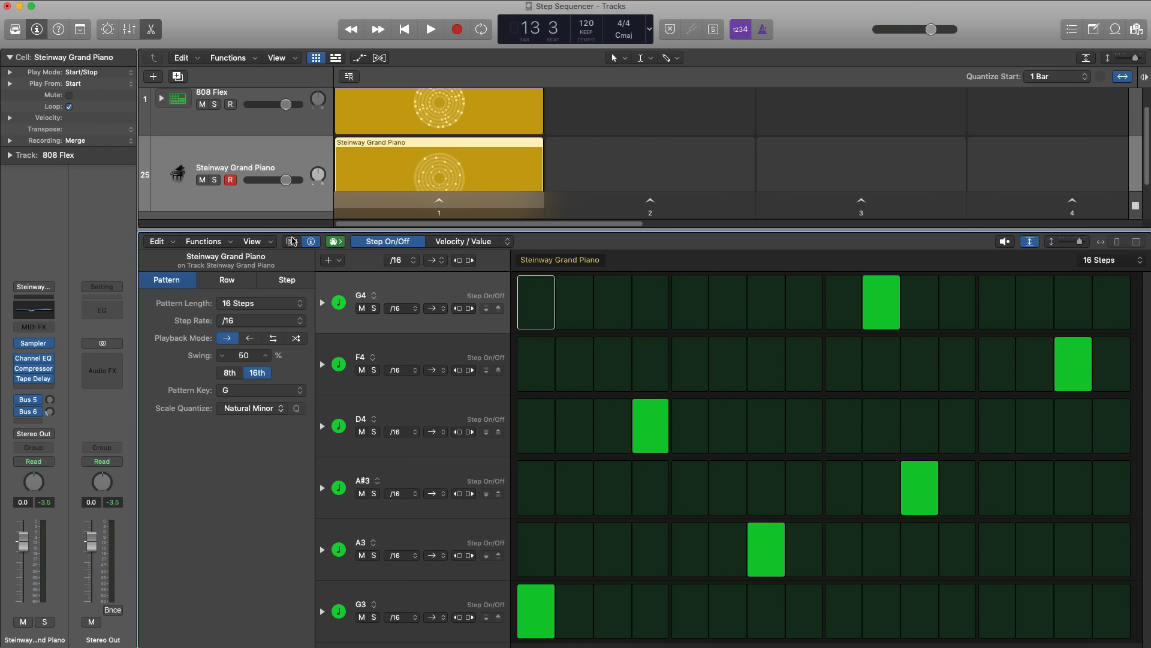
# Step: Show the User folder in the pattern browser to view where custom patterns and templates are kept
pyautogui.click(291, 242)
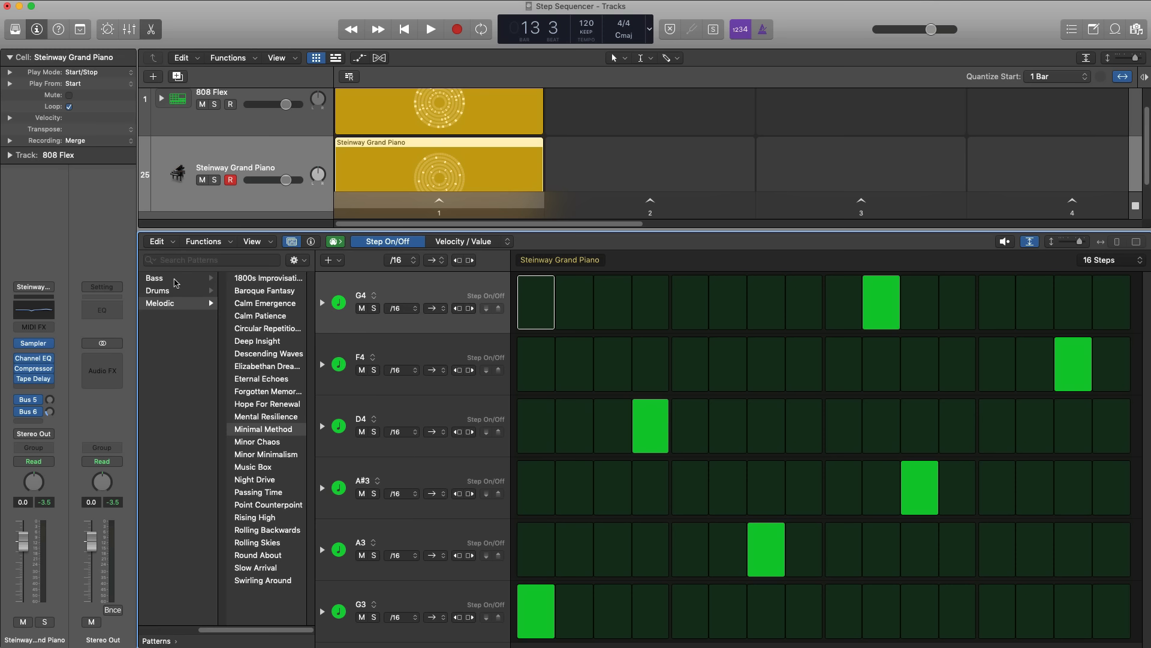
pyautogui.hscroll(-3, 175, 281)
pyautogui.click(175, 281)
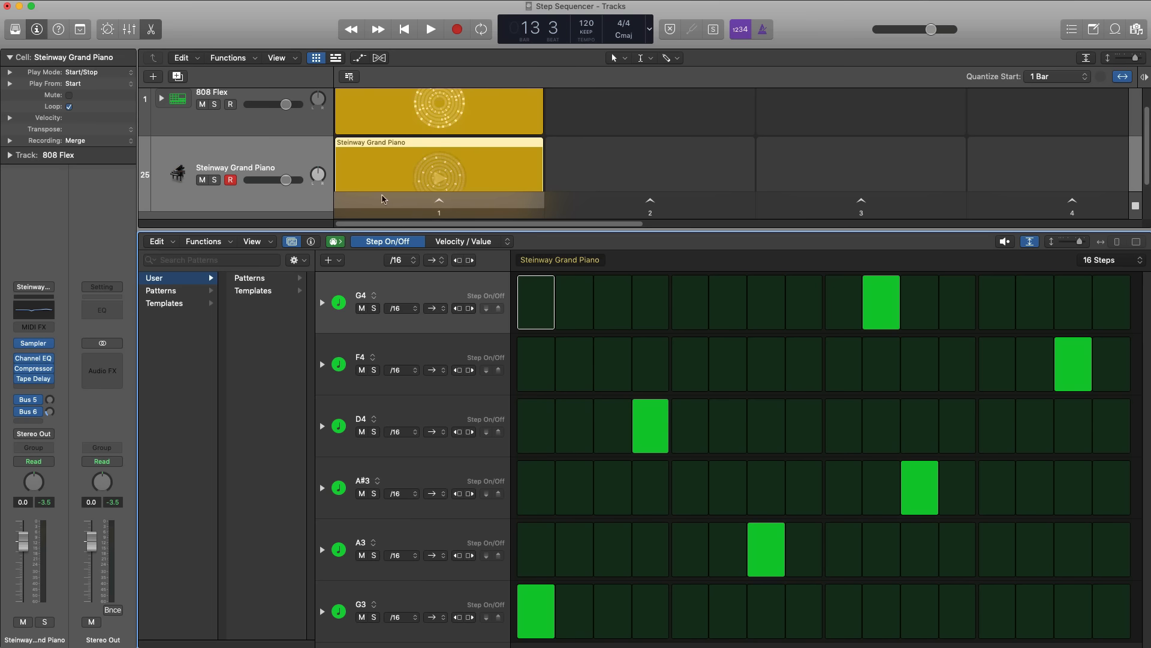
# Step: Play scene 1 to hear the 808 Flex and piano patterns together, and reopen the piano pattern in the step sequencer
pyautogui.click(439, 201)
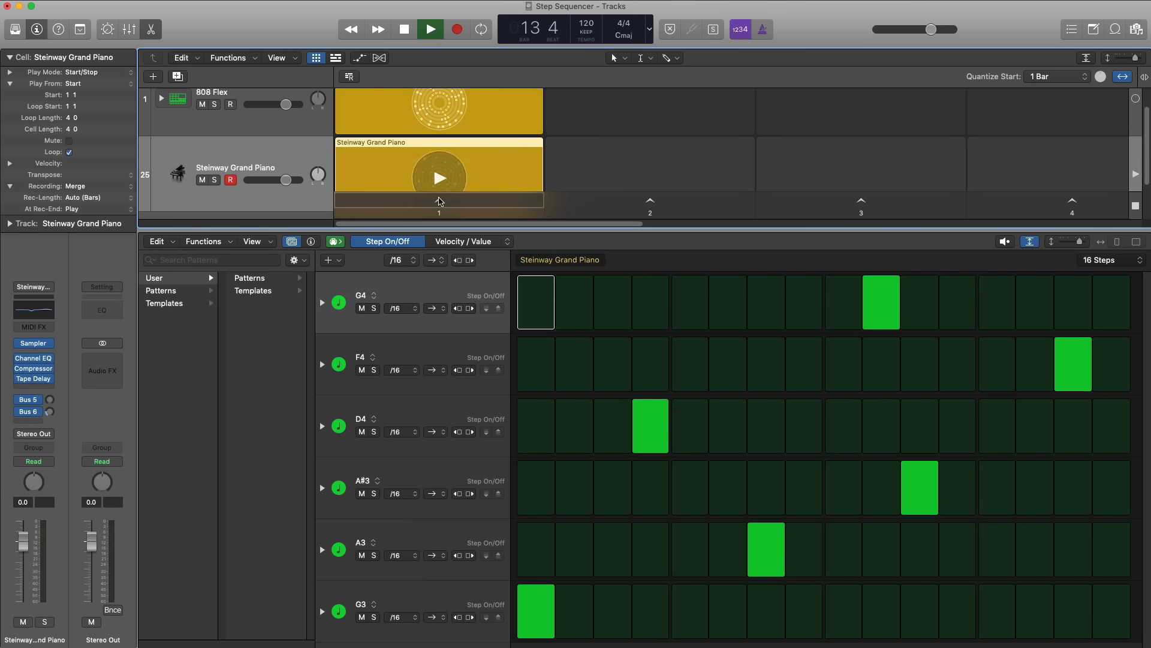
pyautogui.press('x')
pyautogui.press('x')
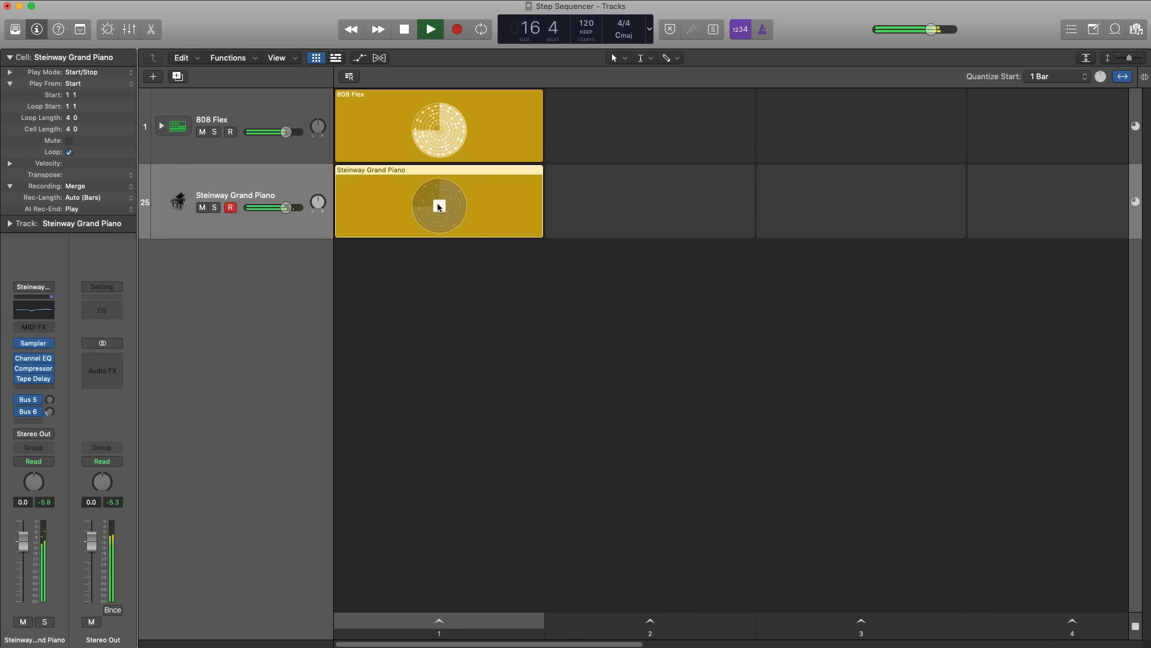
pyautogui.click(438, 207)
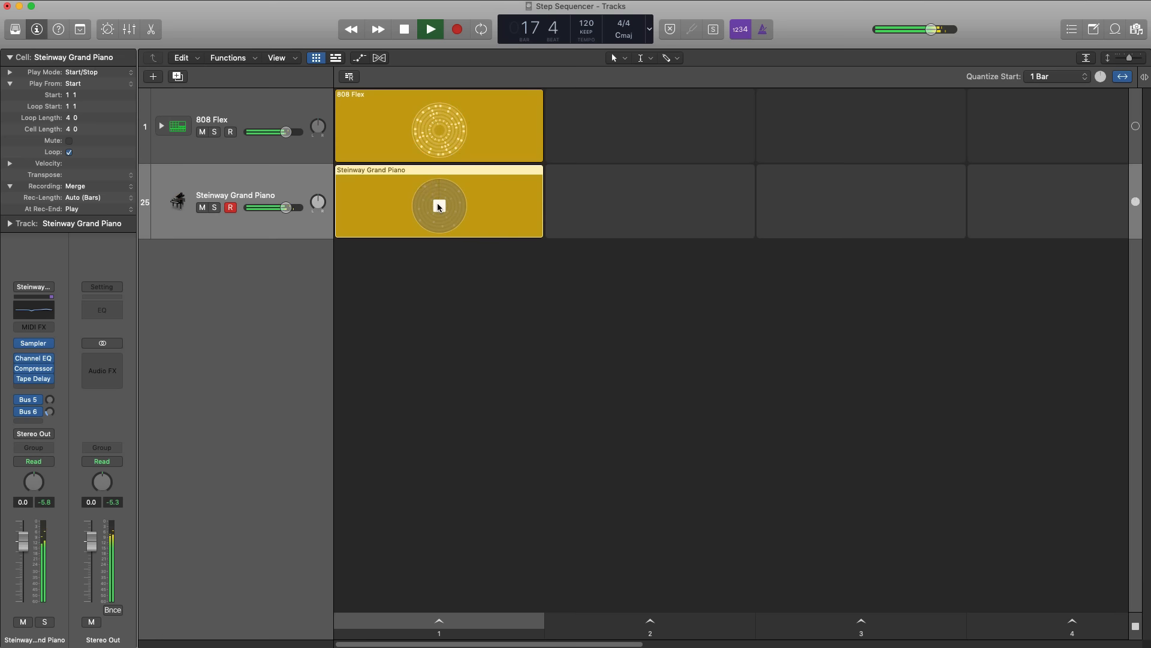
pyautogui.doubleClick(373, 171)
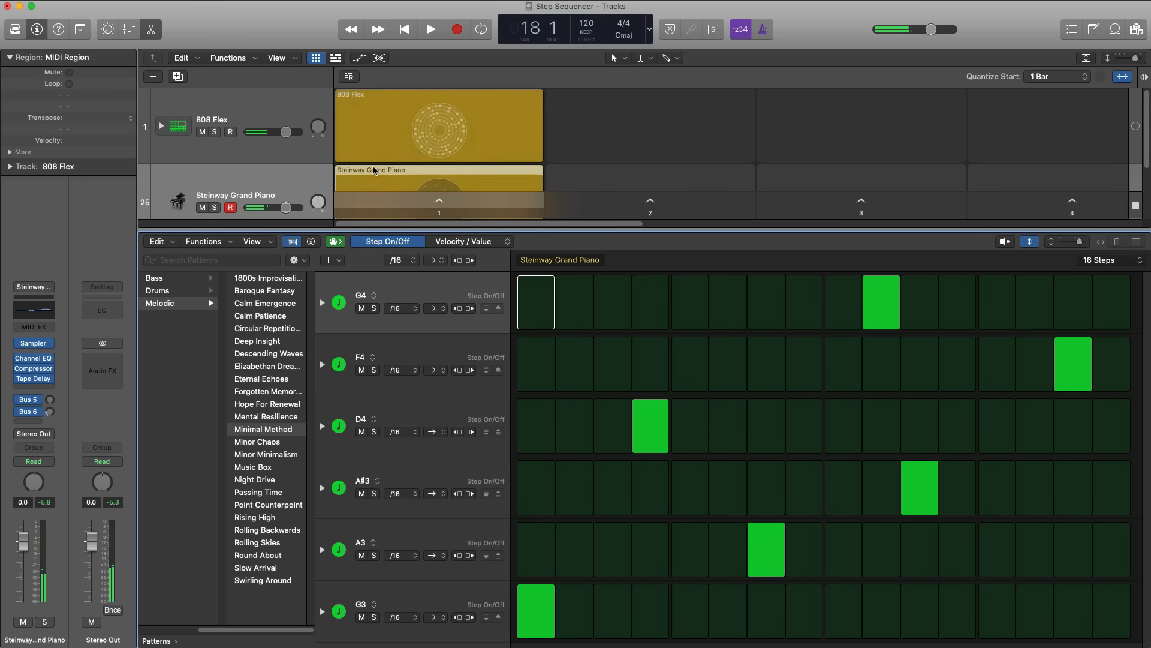